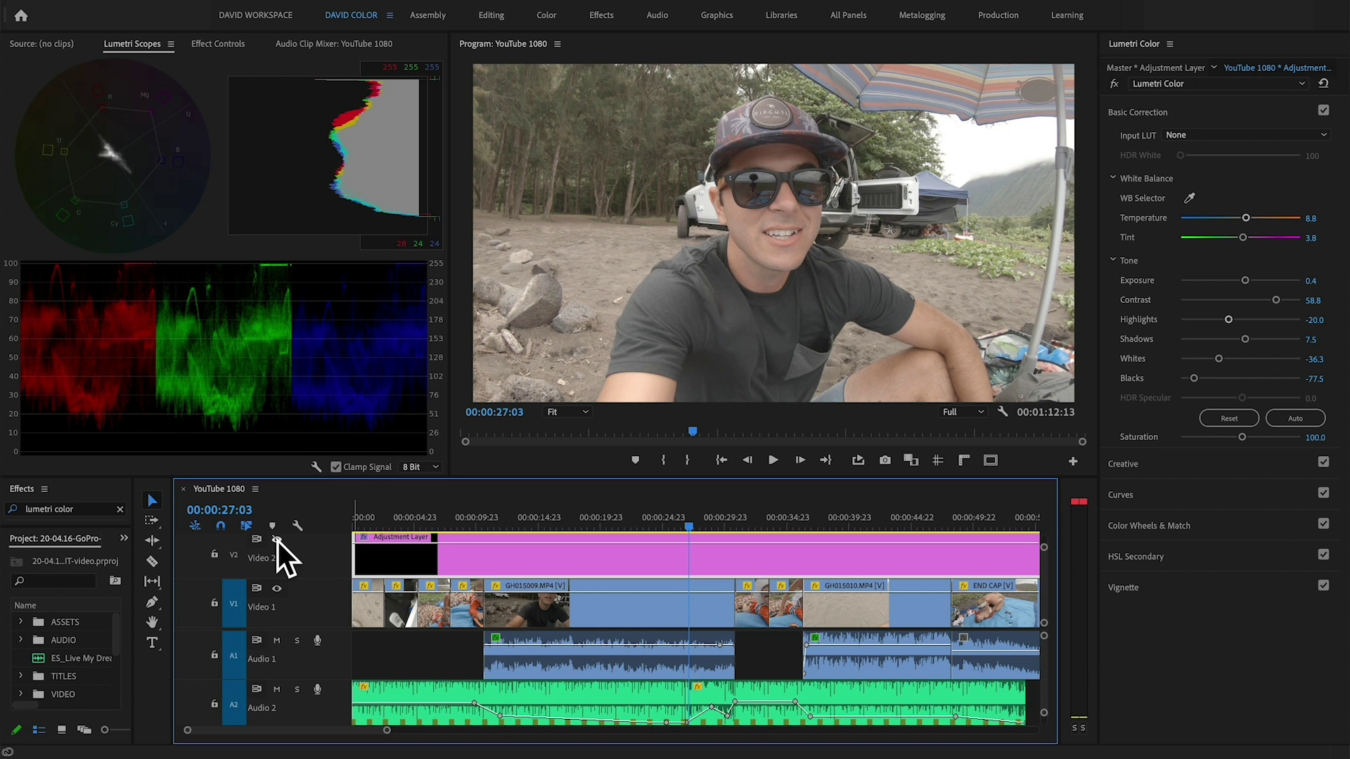
Compare the shot at 00:00:27:03 with and without the adjustment layer by toggling the Video 2 track output
left_click(277, 540)
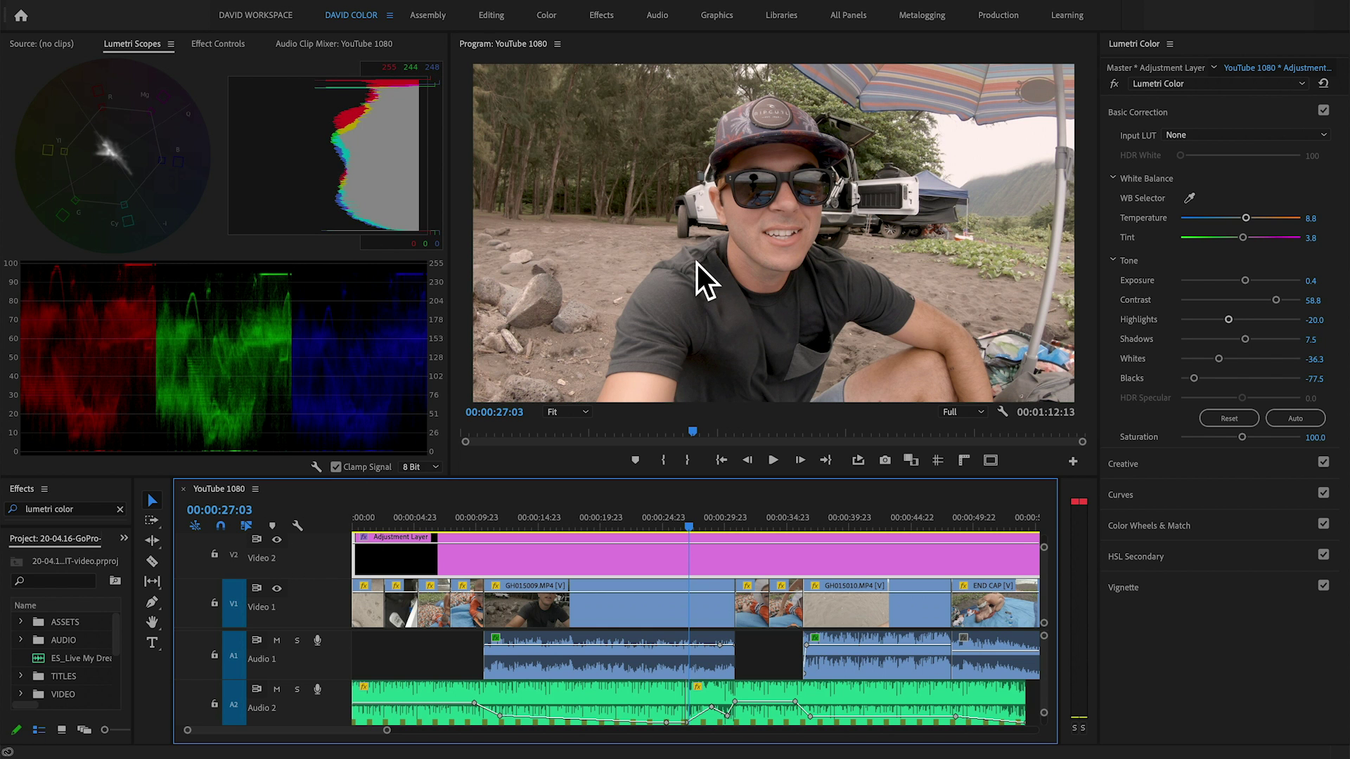
left_click(278, 541)
left_click(278, 541)
left_click(279, 541)
left_click(279, 541)
left_click(278, 541)
left_click(278, 541)
Set the adjustment layer's Tint to 1.3 and Saturation to 108.8
left_click_drag(1244, 236, 1245, 238)
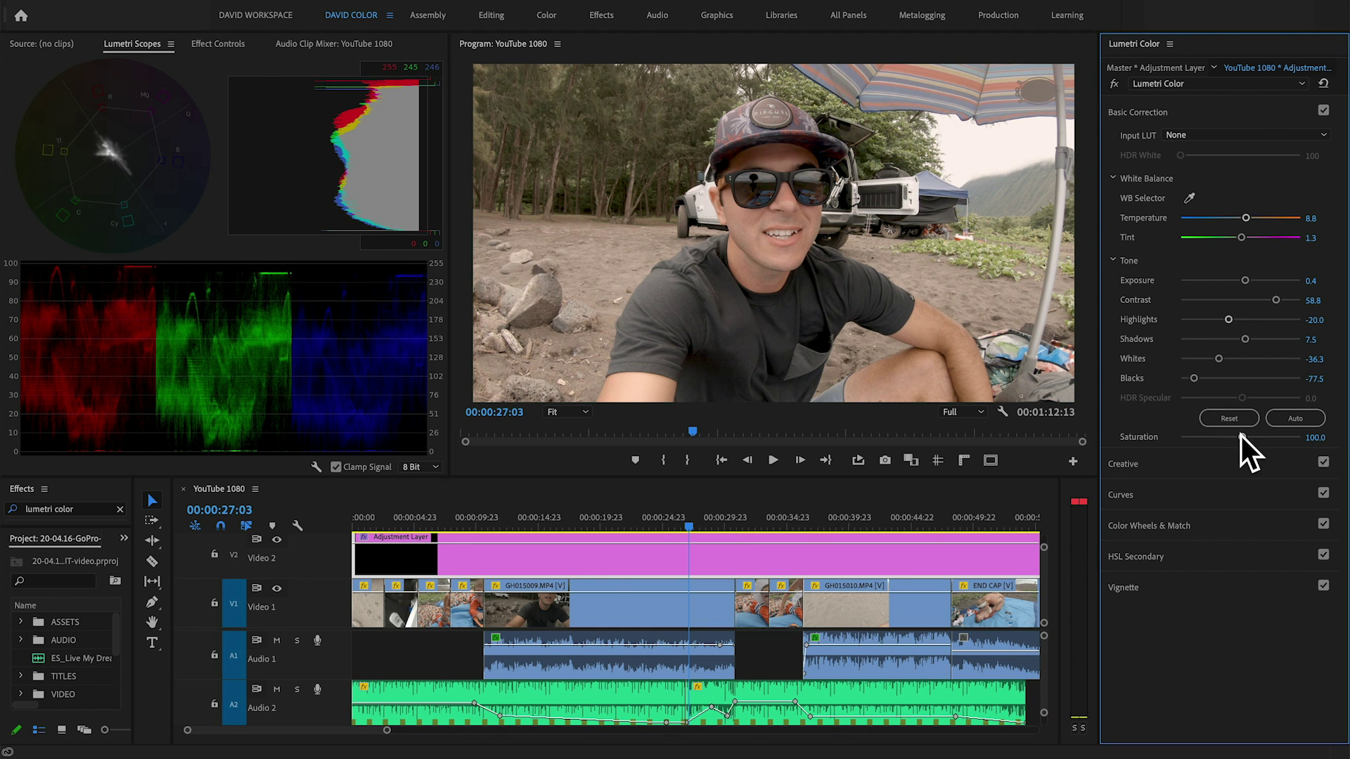
left_click_drag(1246, 437, 1246, 437)
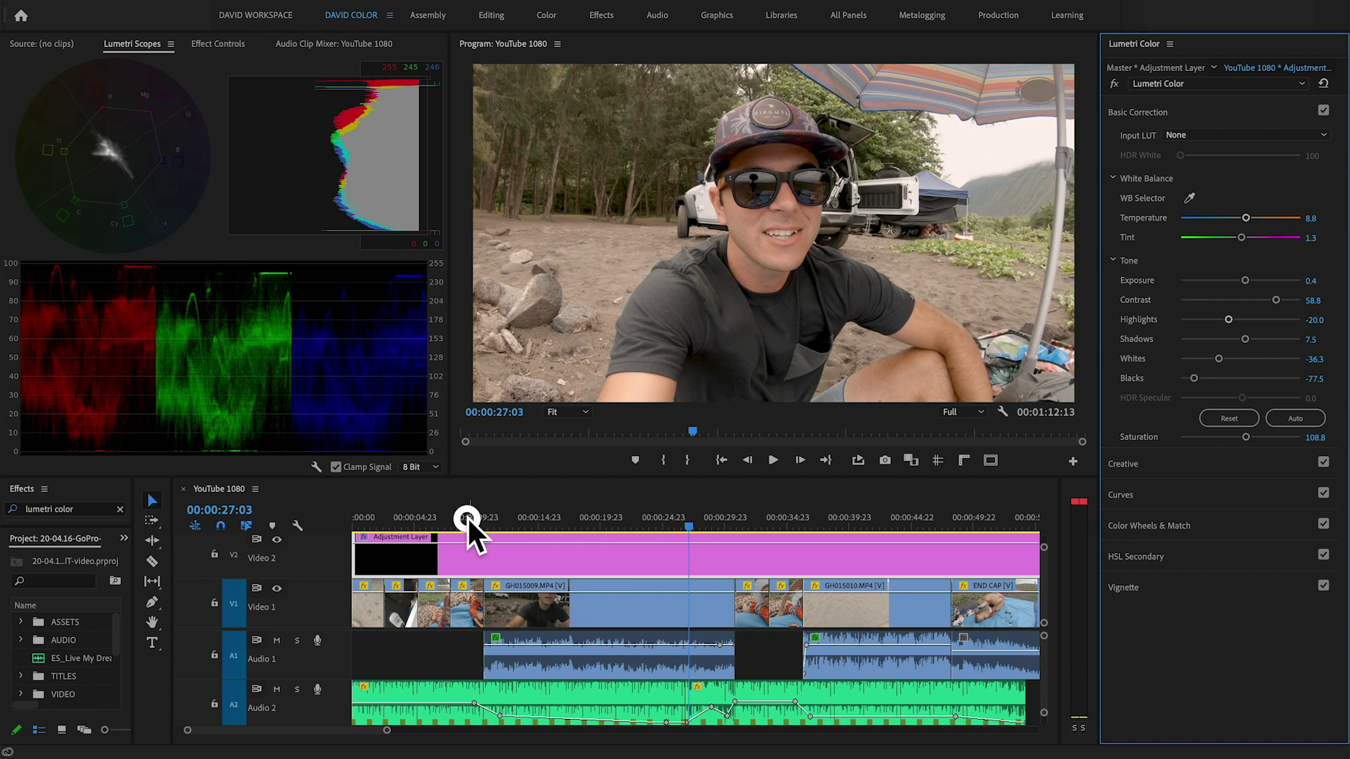
Go to the baby shot at 00:00:09:09 and compare it with and without the Video 2 adjustment layer
left_click(467, 519)
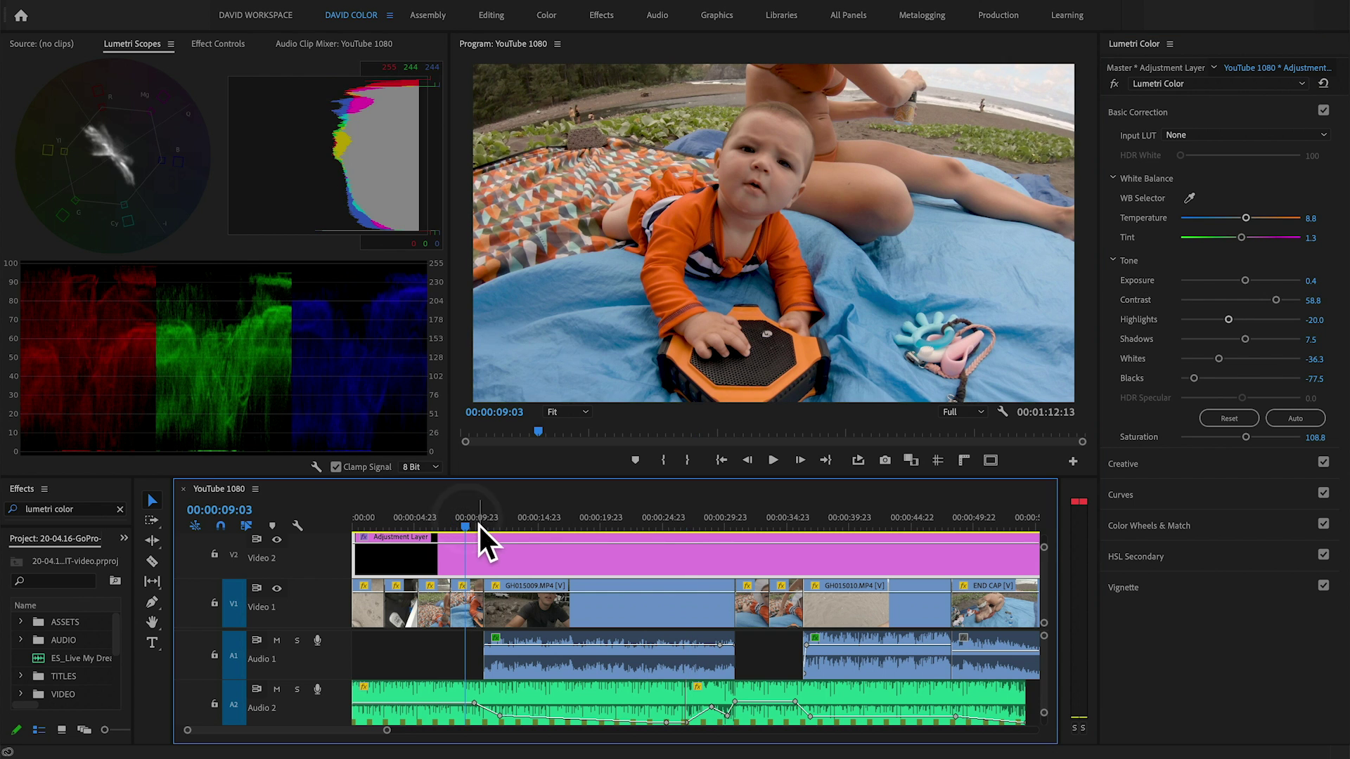
left_click_drag(464, 521, 470, 517)
left_click(277, 538)
left_click(277, 539)
left_click(277, 538)
left_click(277, 538)
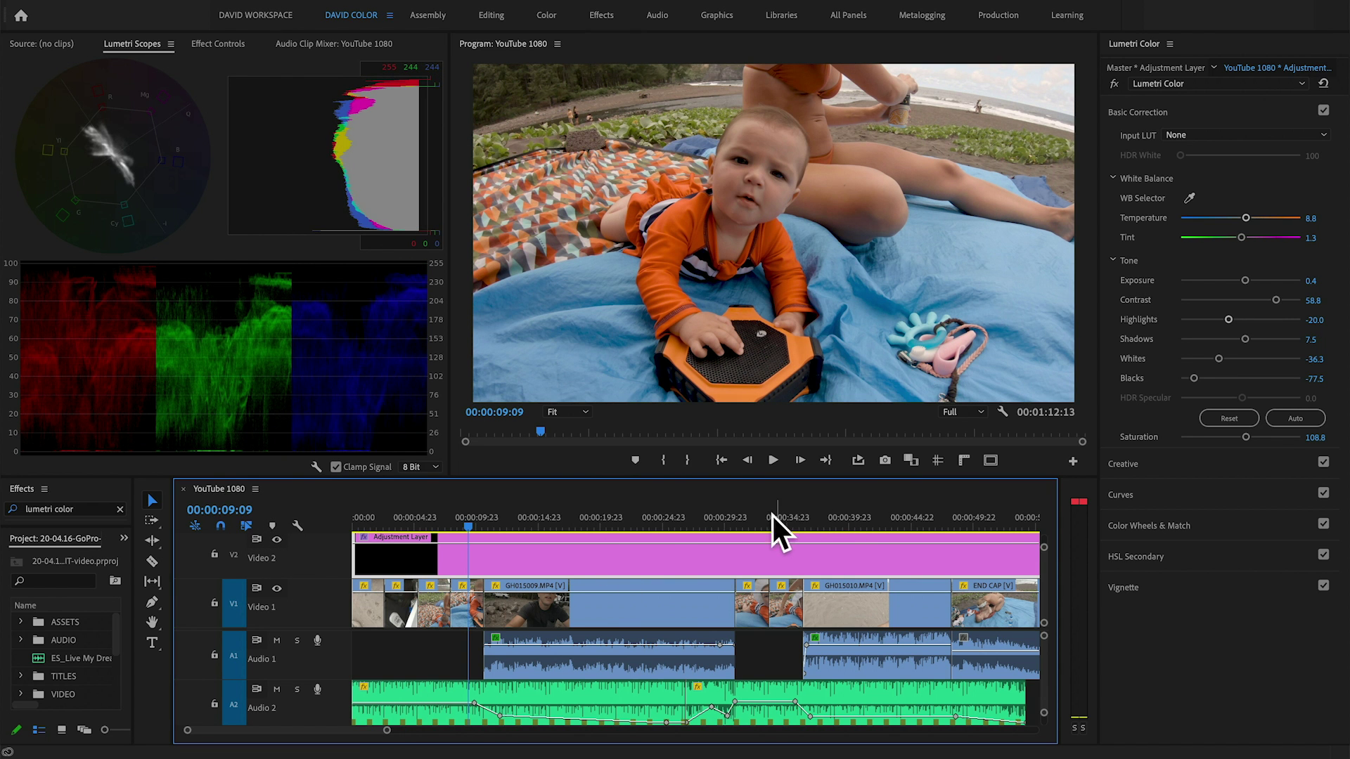
Check the grade at 00:00:32:04 and compare the can shot at 00:00:04:04 with and without the adjustment layer
left_click(751, 511)
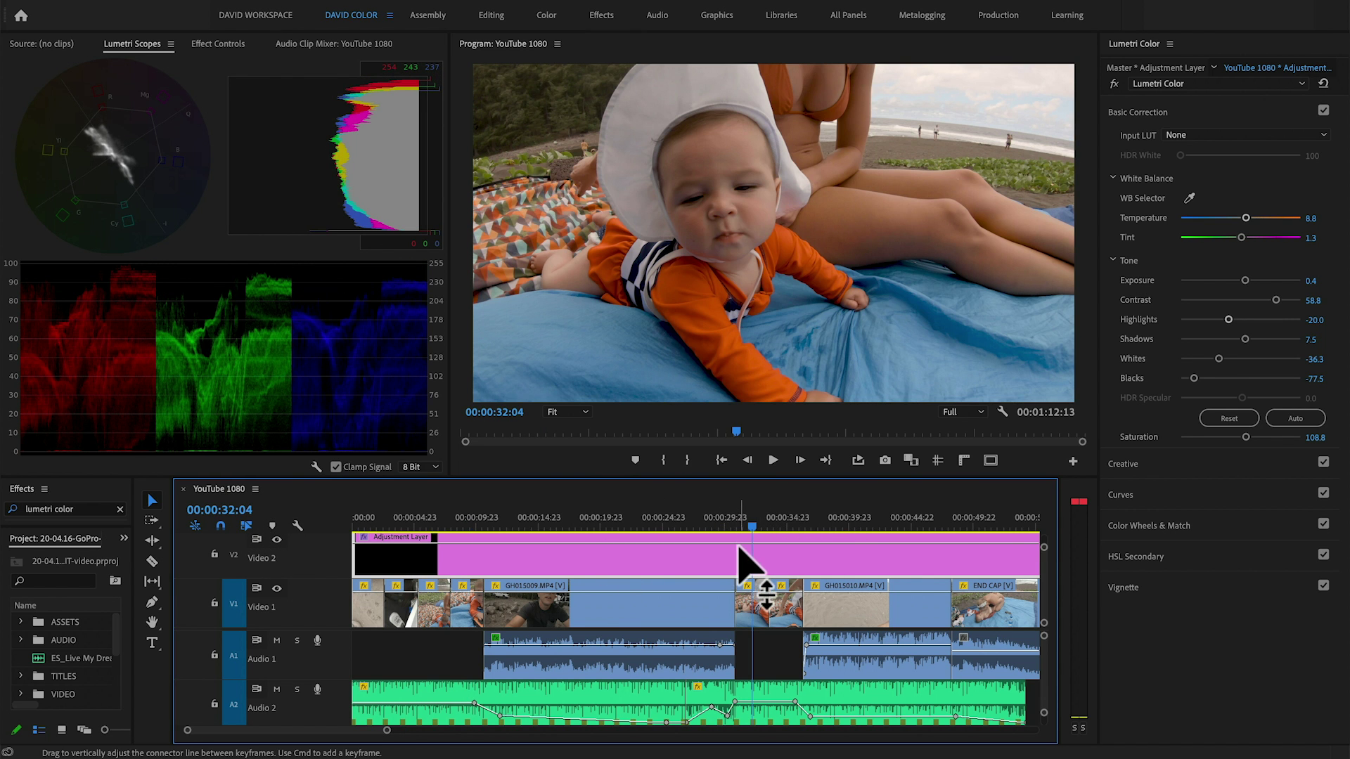
left_click_drag(754, 521, 404, 526)
left_click(277, 540)
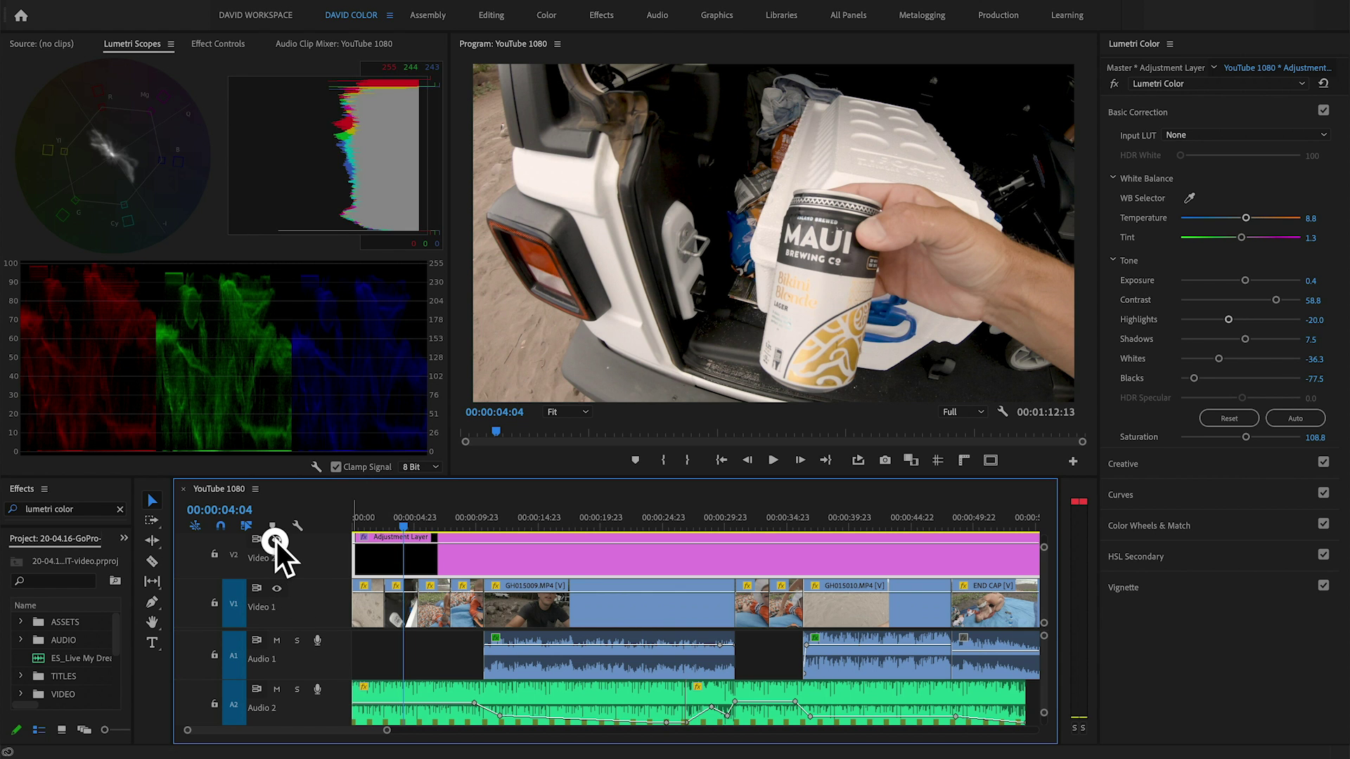
left_click(277, 540)
left_click(276, 540)
left_click(277, 540)
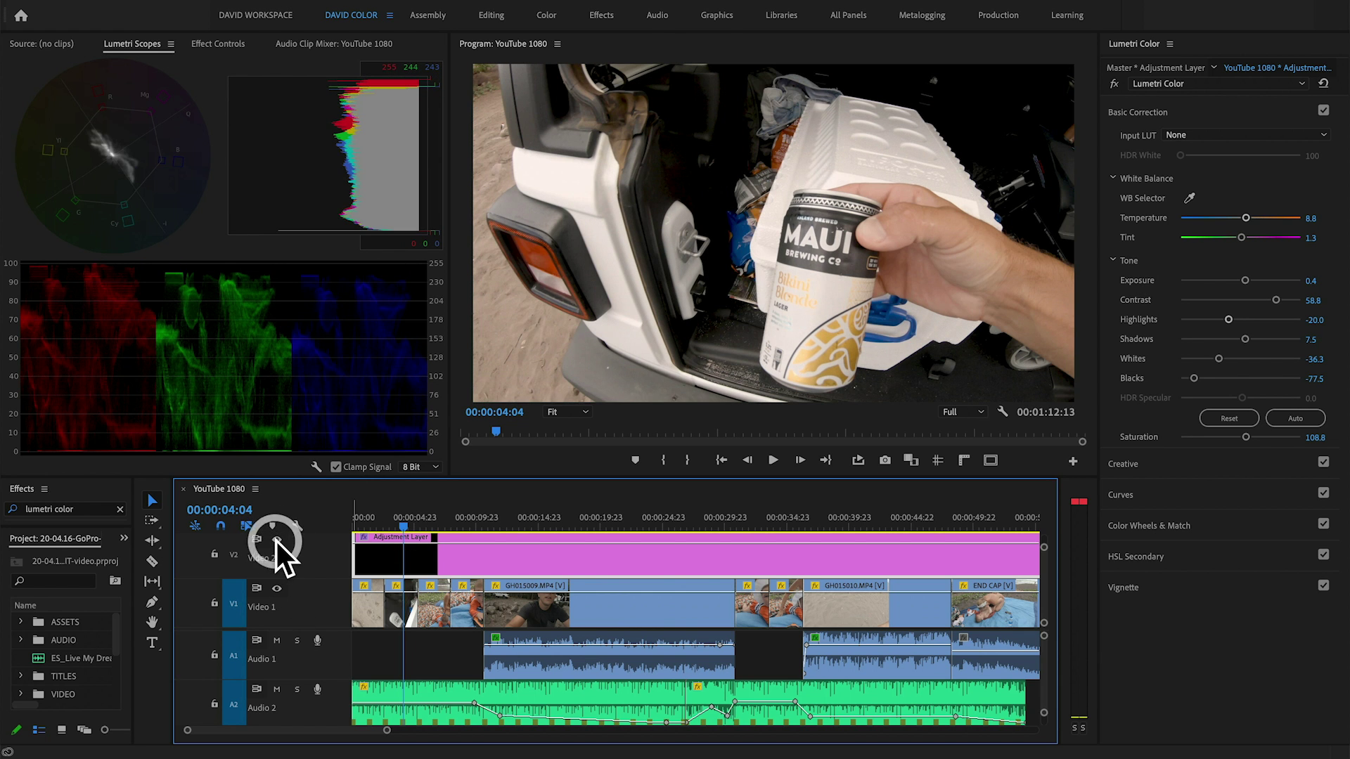
left_click(276, 540)
left_click(276, 540)
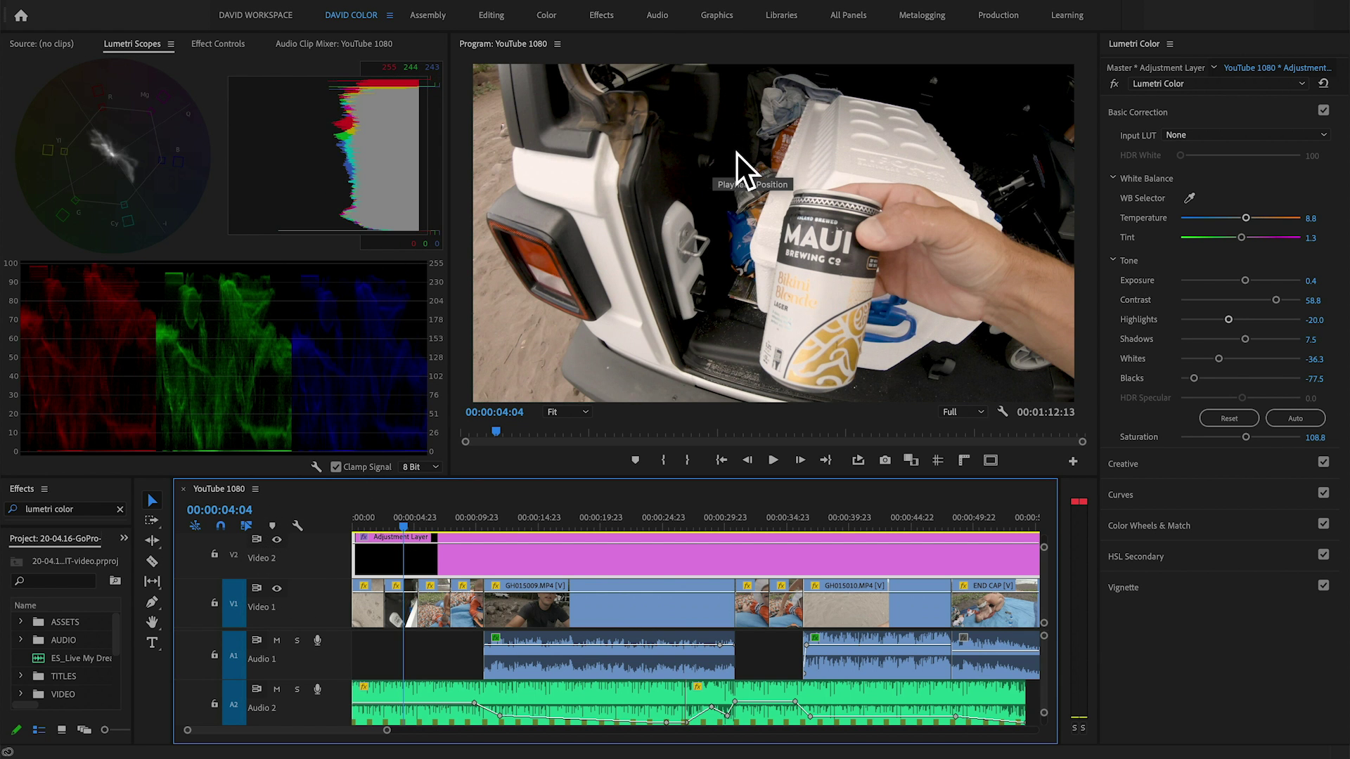
Go to the beach talking shot at 00:00:46:09 and check it against the ungraded footage
left_click_drag(407, 526, 933, 527)
left_click(277, 538)
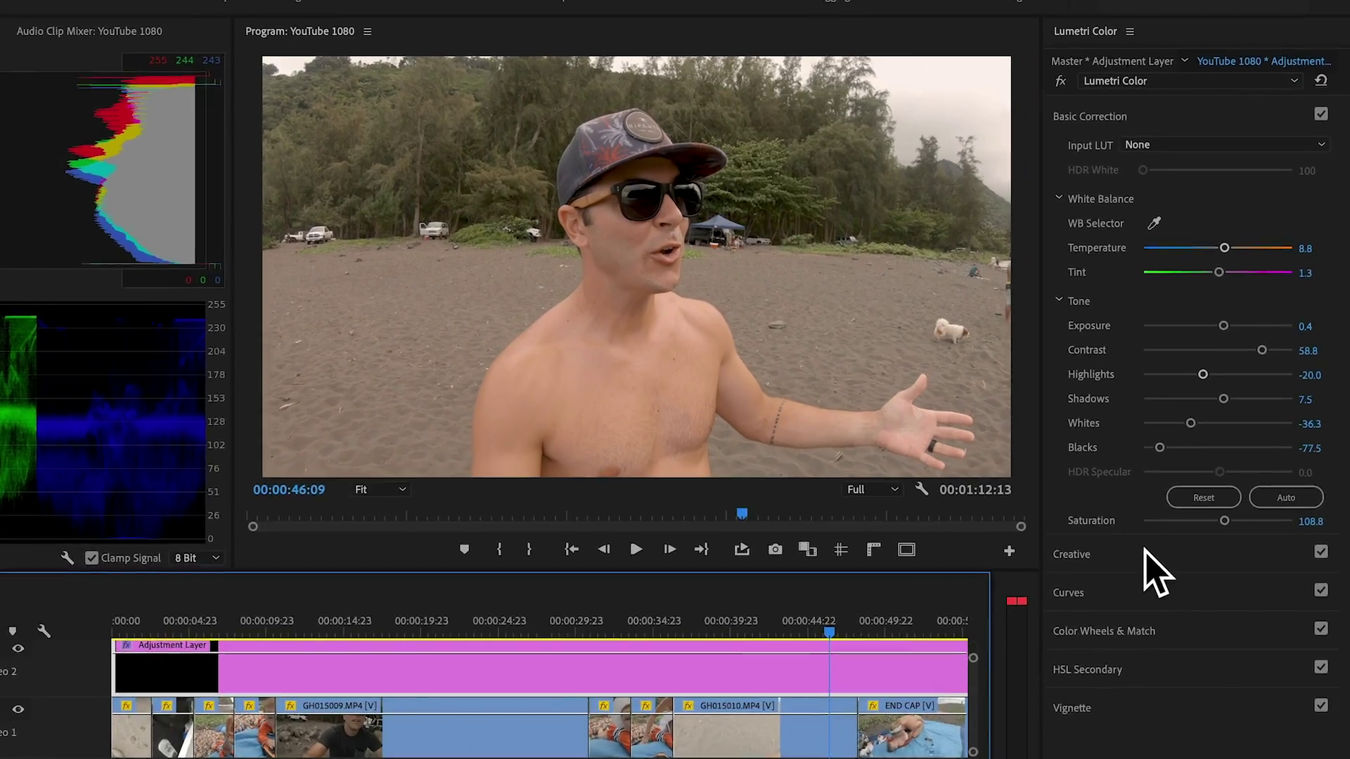
Browse the Creative look presets and keep the Look set to None
left_click(1182, 500)
left_click(1127, 203)
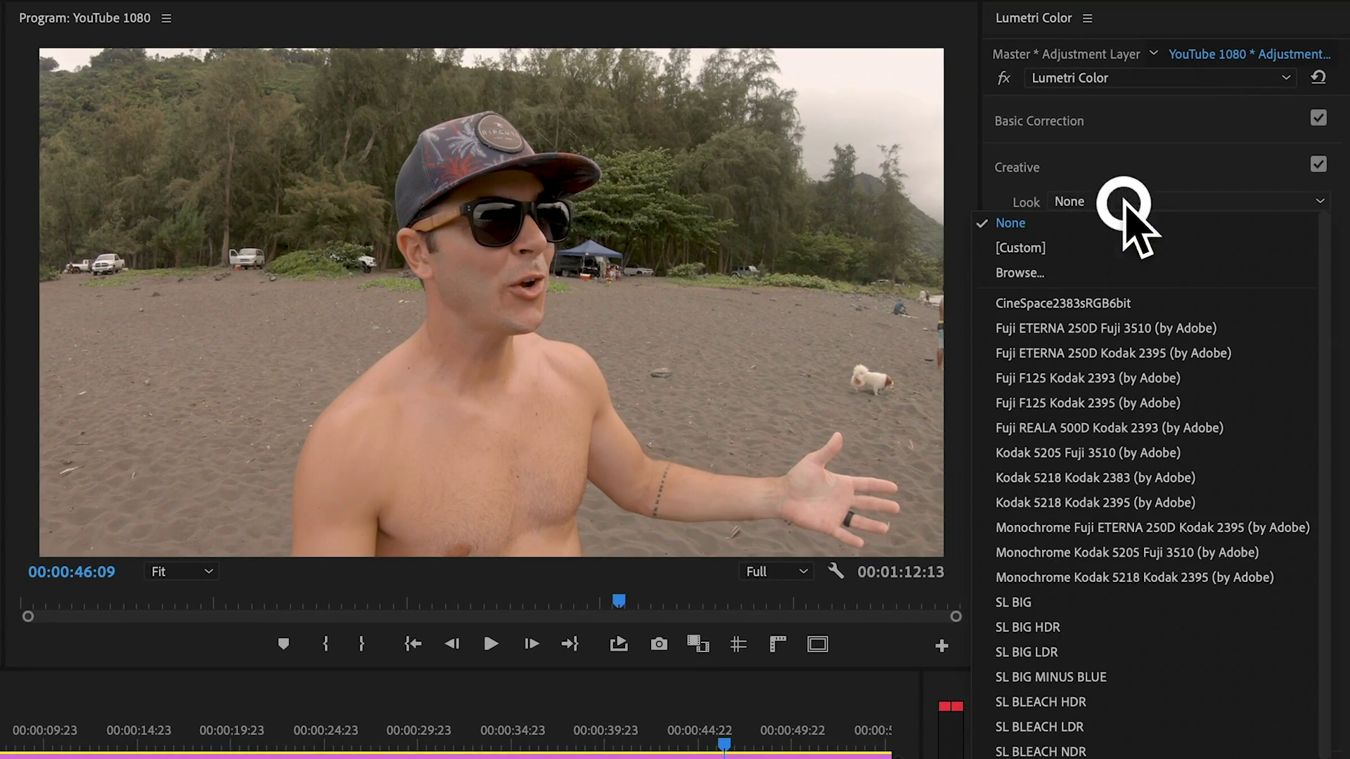
left_click(1116, 223)
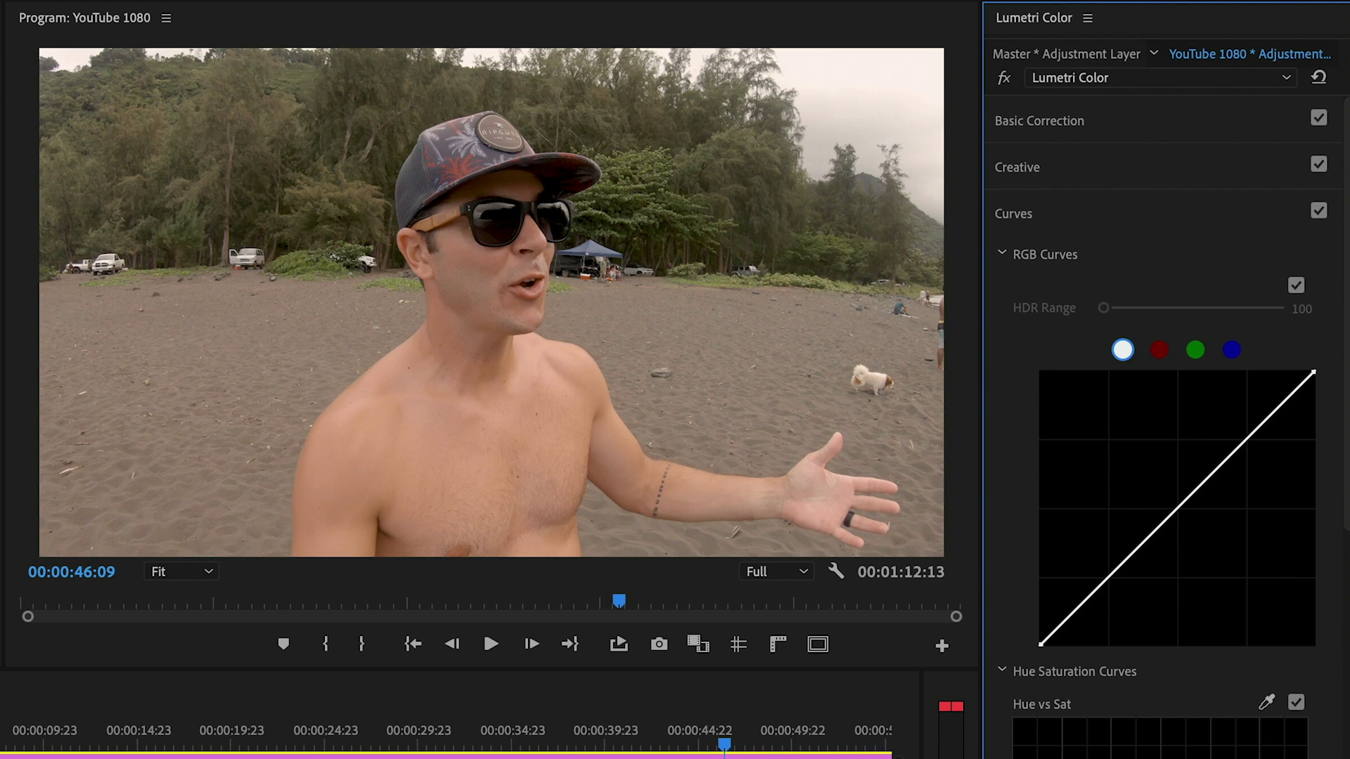
Anchor the shadows with a point at the lower quarter of the RGB curve and raise the black point slightly
left_click(1104, 581)
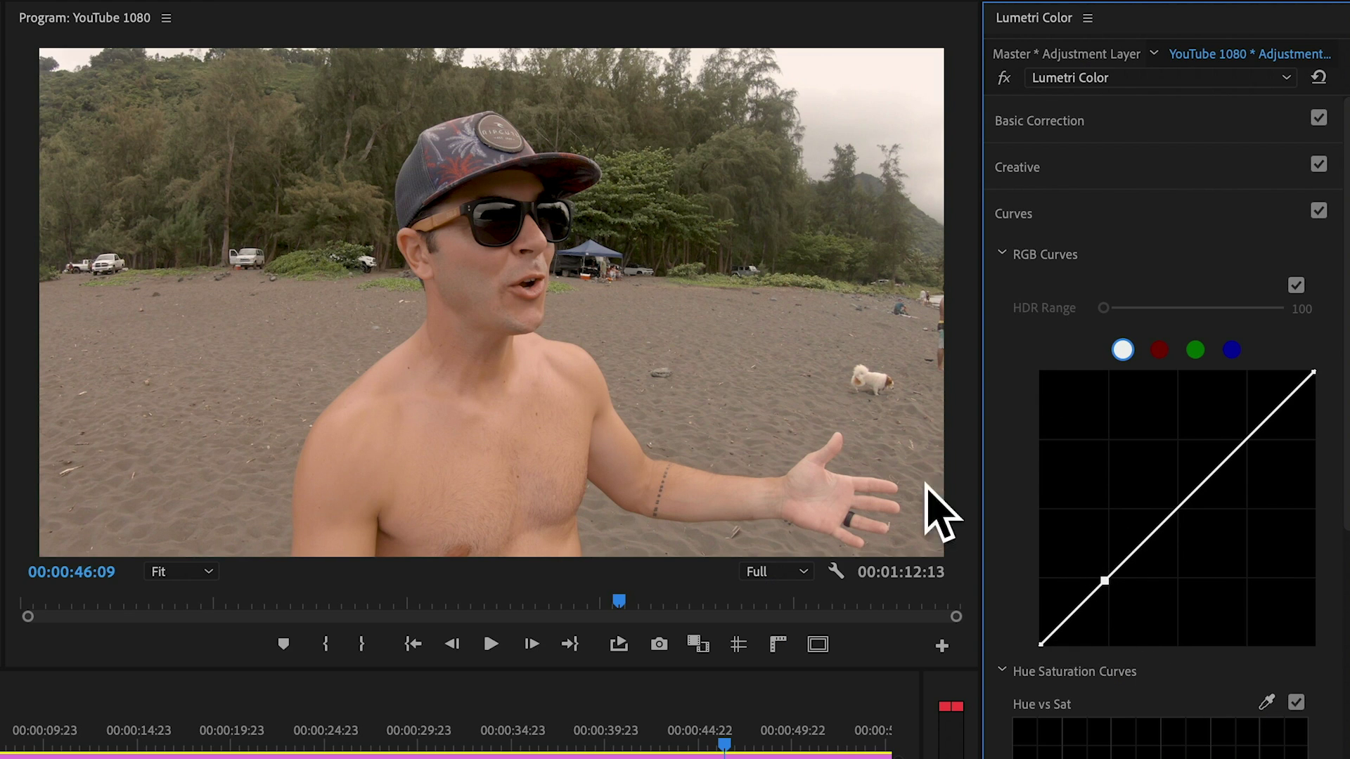
left_click(1038, 644)
left_click_drag(1039, 644, 1028, 628)
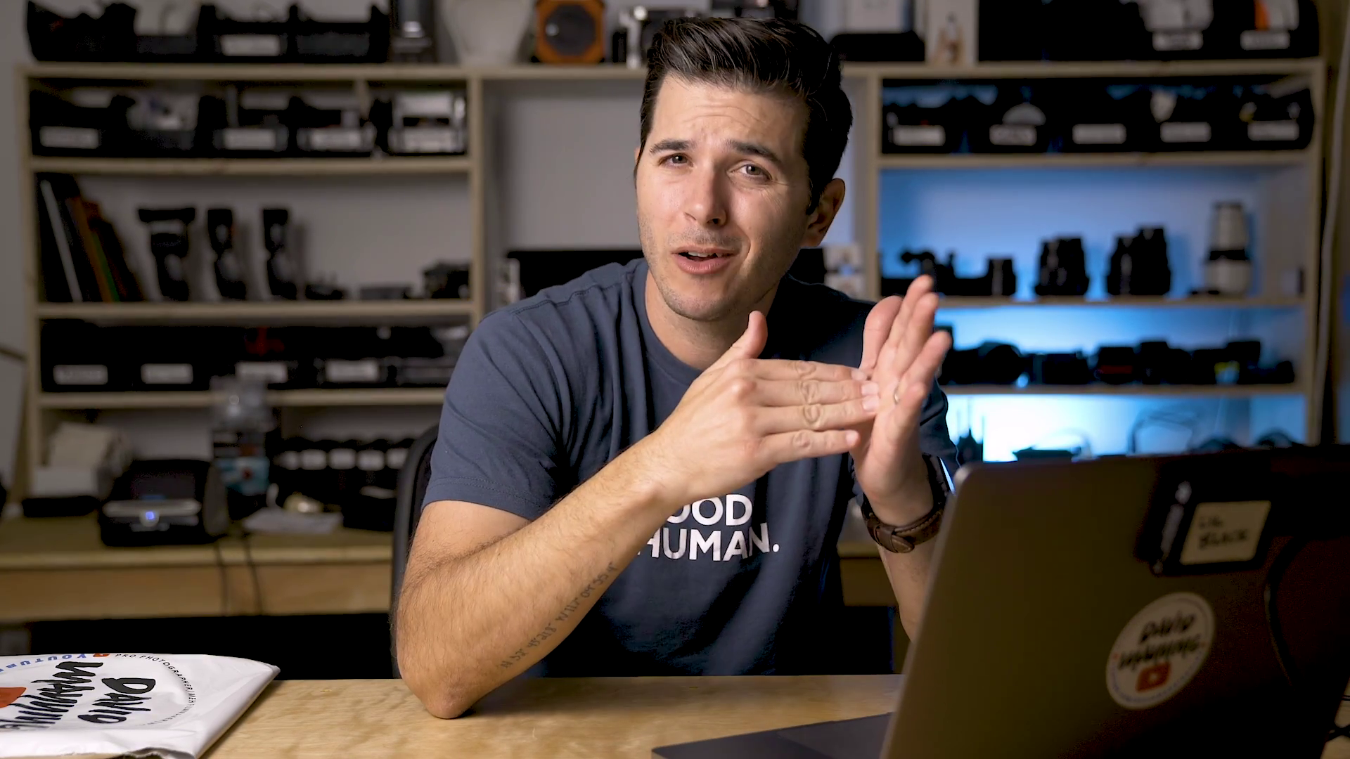
left_click(1033, 627)
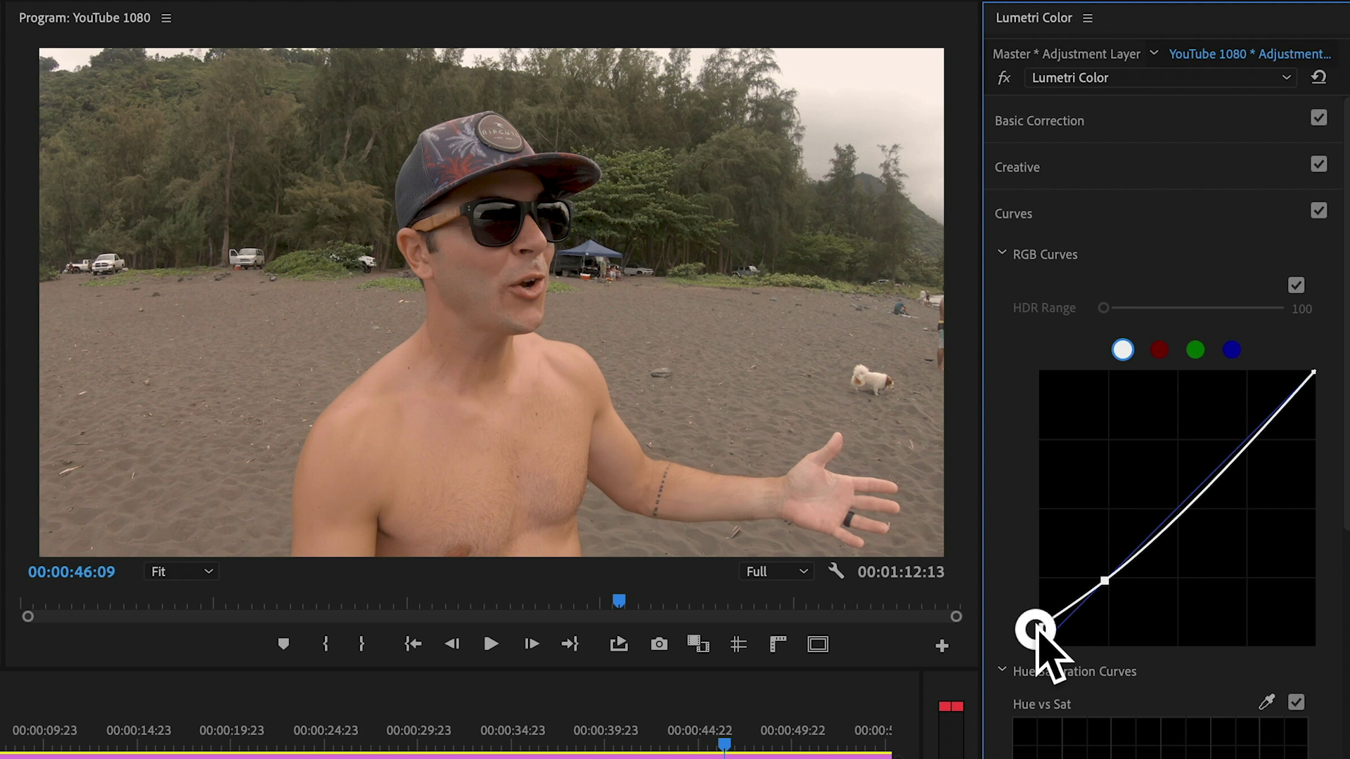
Add a control point at the middle of the RGB curve and lift the midtones slightly
left_click(1181, 506)
mouse_move(1181, 504)
left_mouse_down()
mouse_move(1180, 516)
mouse_move(1176, 505)
left_mouse_up()
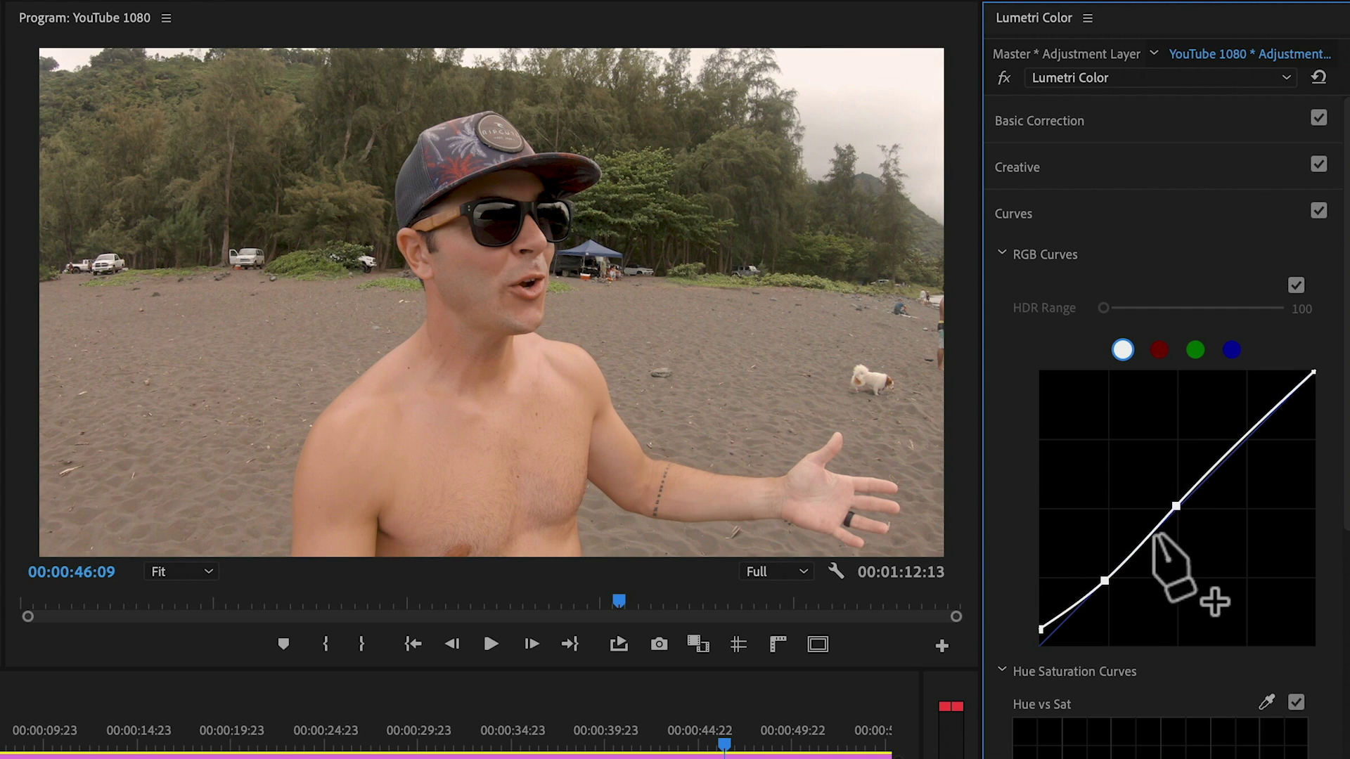
left_click(1172, 507)
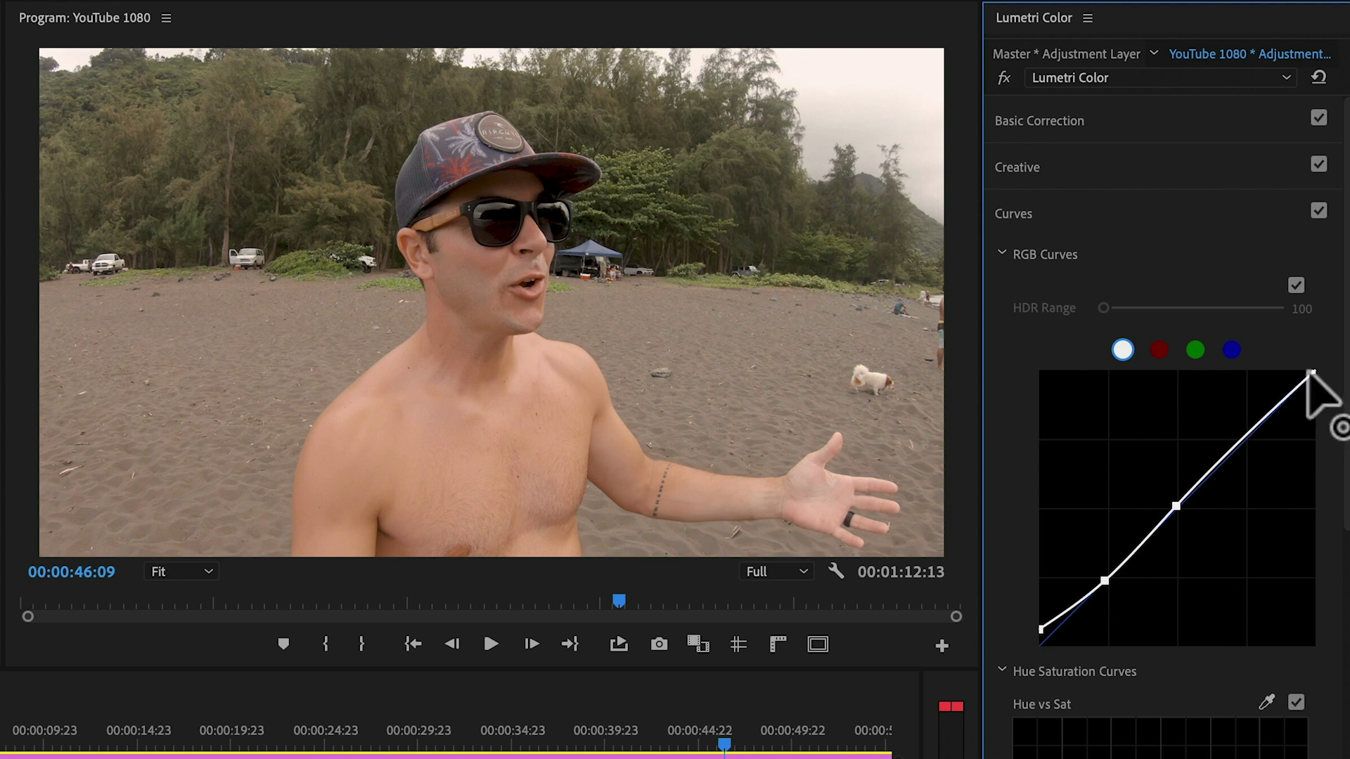
Add a highlight point at the upper quarter of the RGB curve and fine-tune the midtone and black points
left_click(1251, 434)
left_click_drag(1252, 438, 1249, 434)
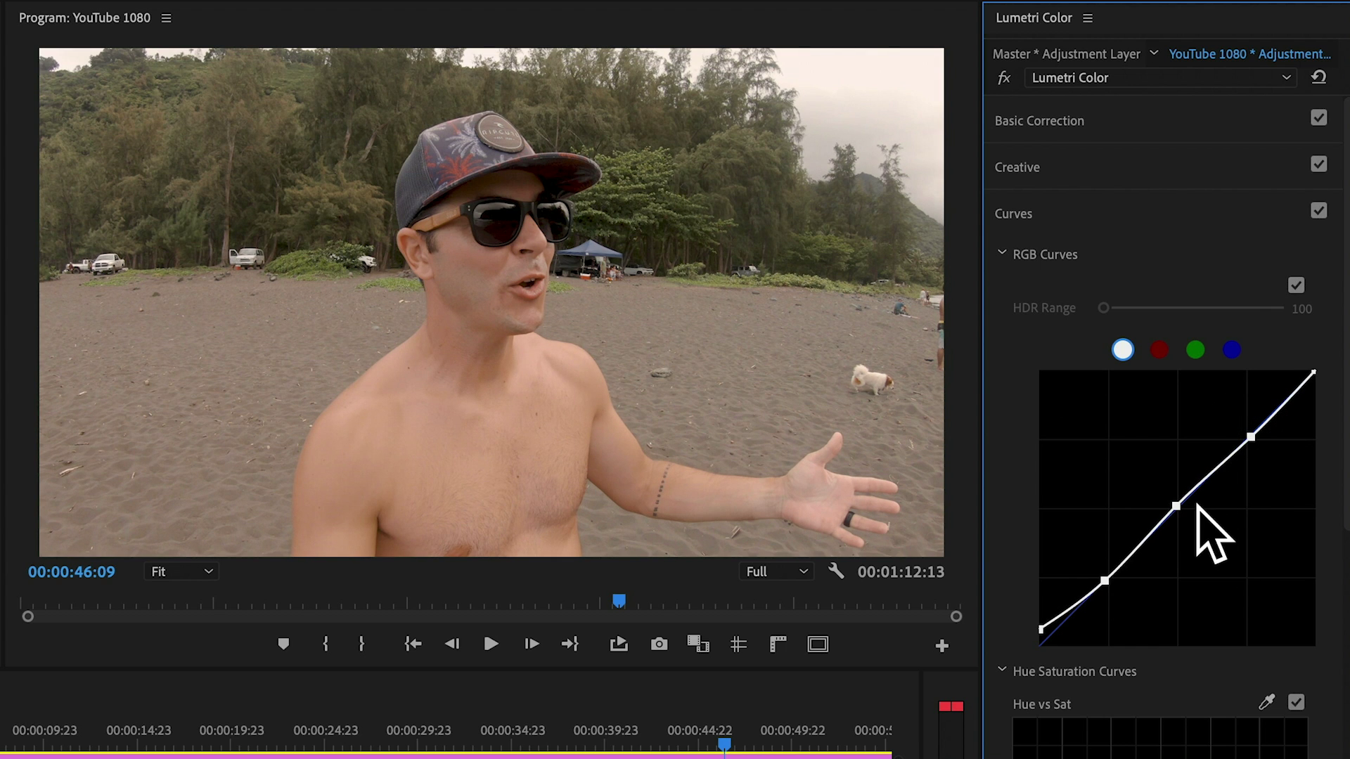
left_click(1177, 506)
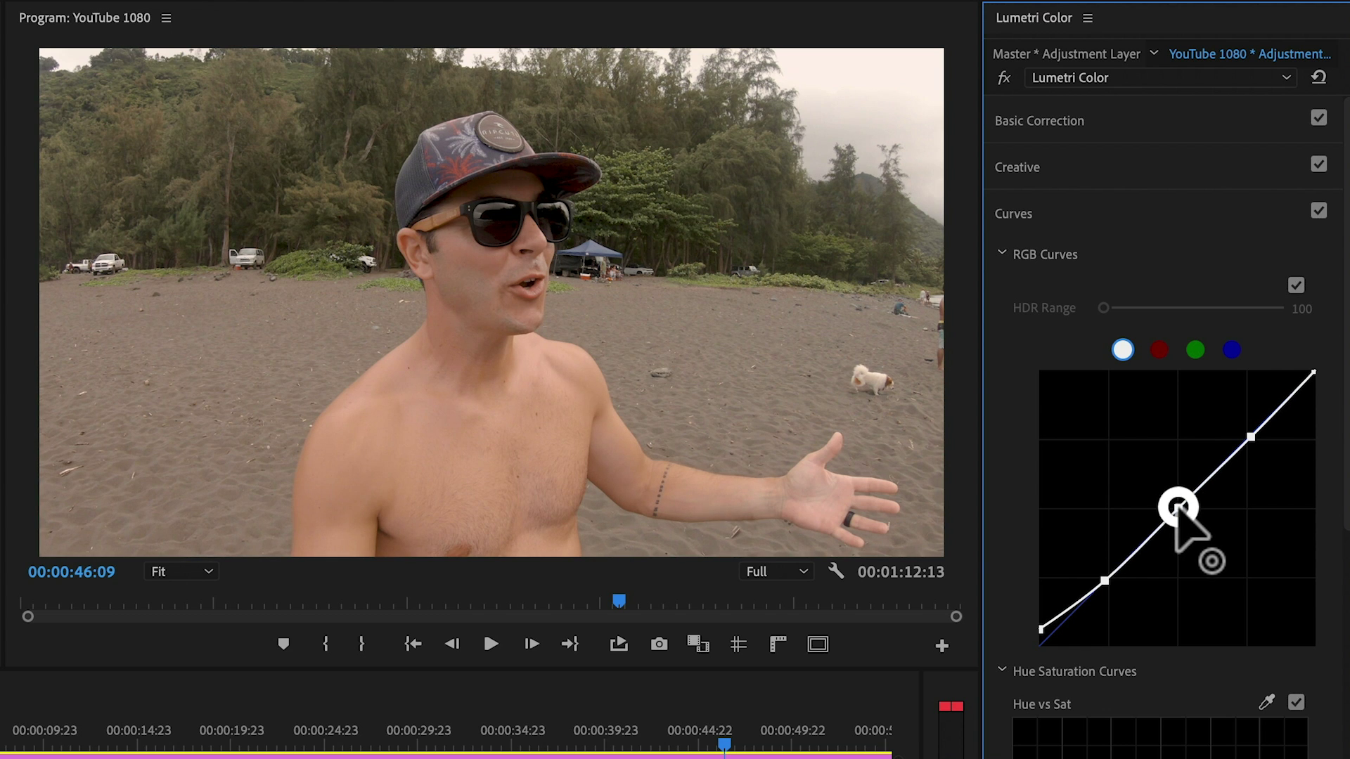
left_click(1039, 625)
Look through the Hue Saturation Curves, from Hue vs Sat down to Sat vs Sat
scroll(1026, 633, "down", 8)
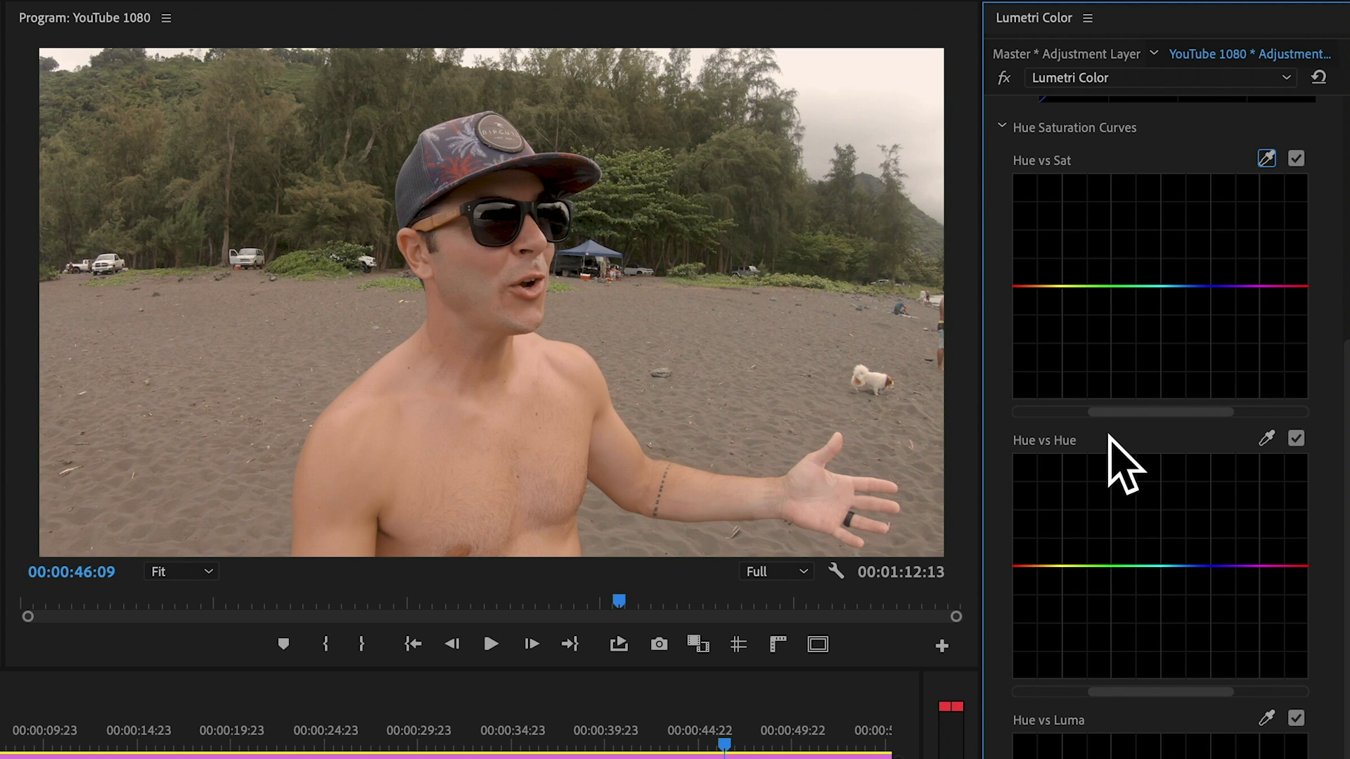
scroll(1102, 440, "down", 5)
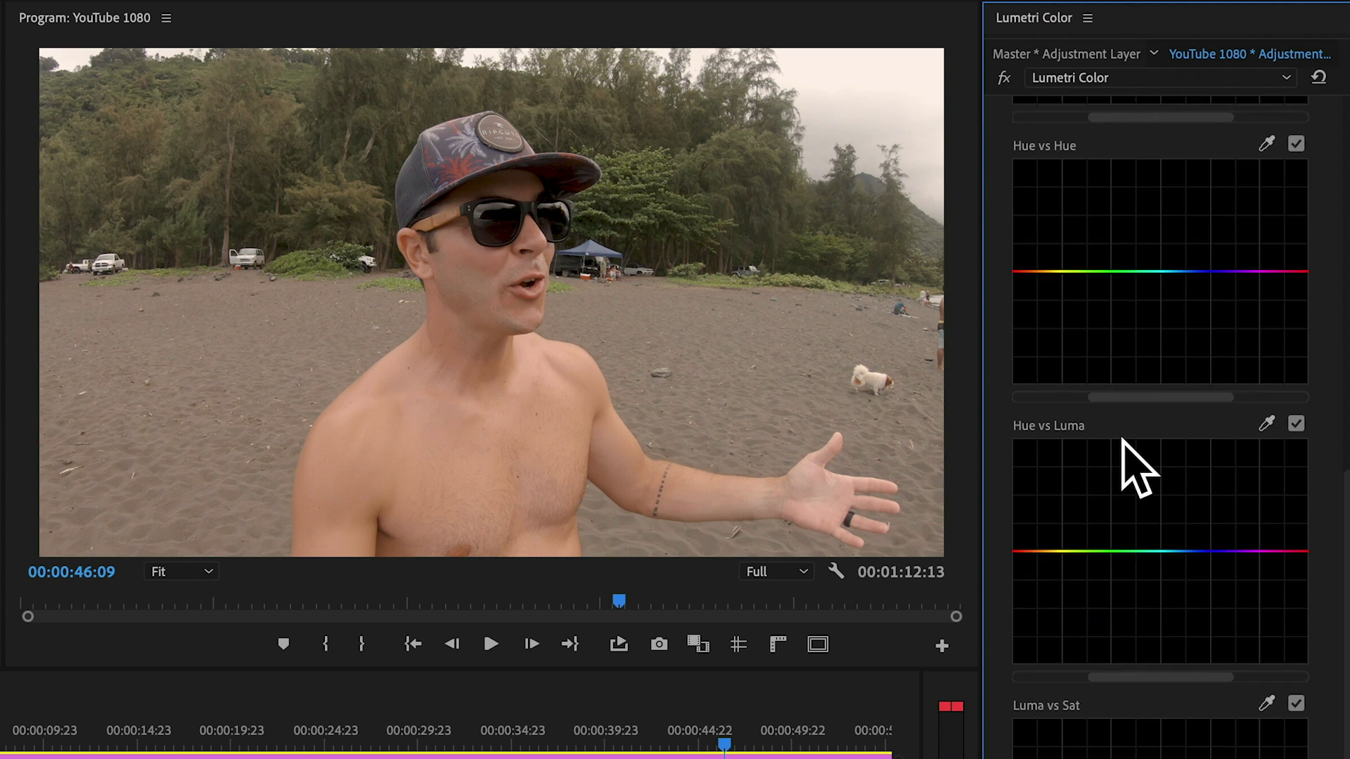
scroll(1123, 440, "down", 3)
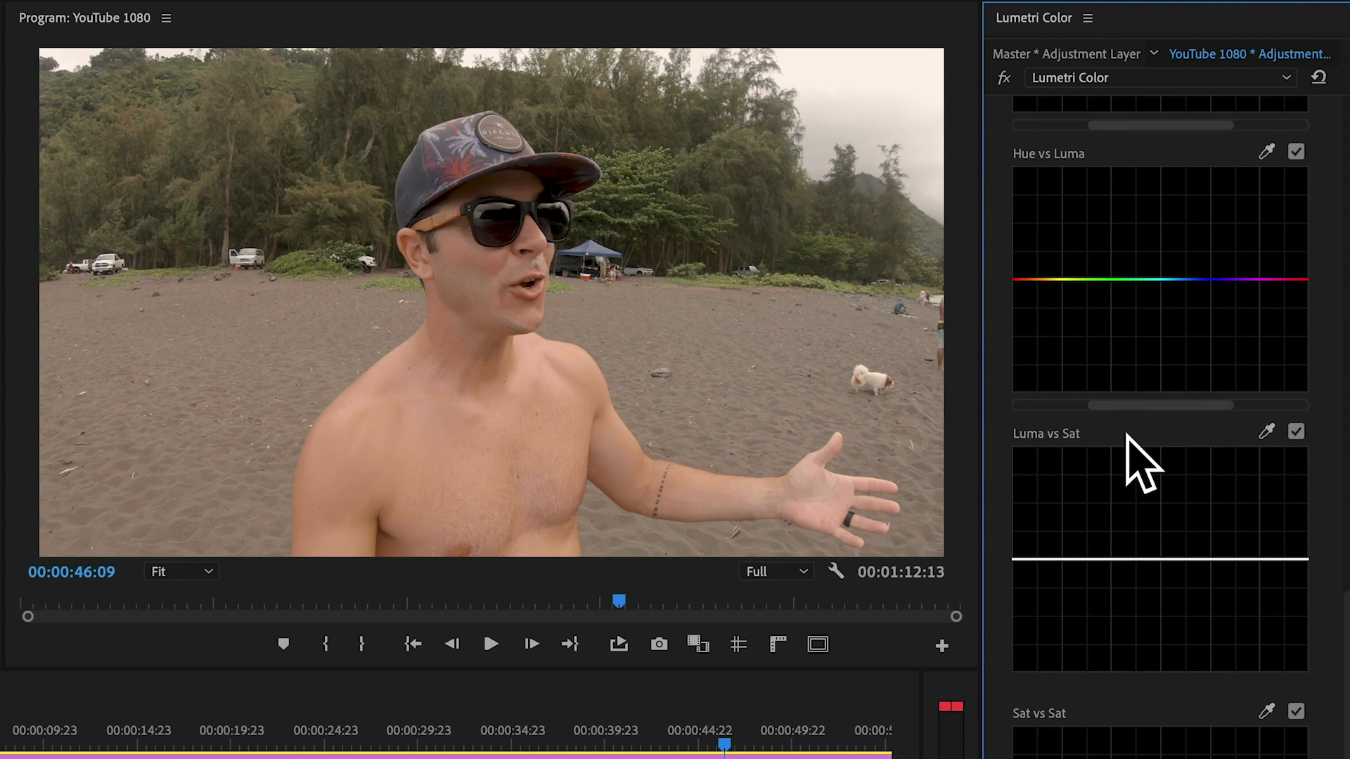
scroll(1130, 450, "down", 3)
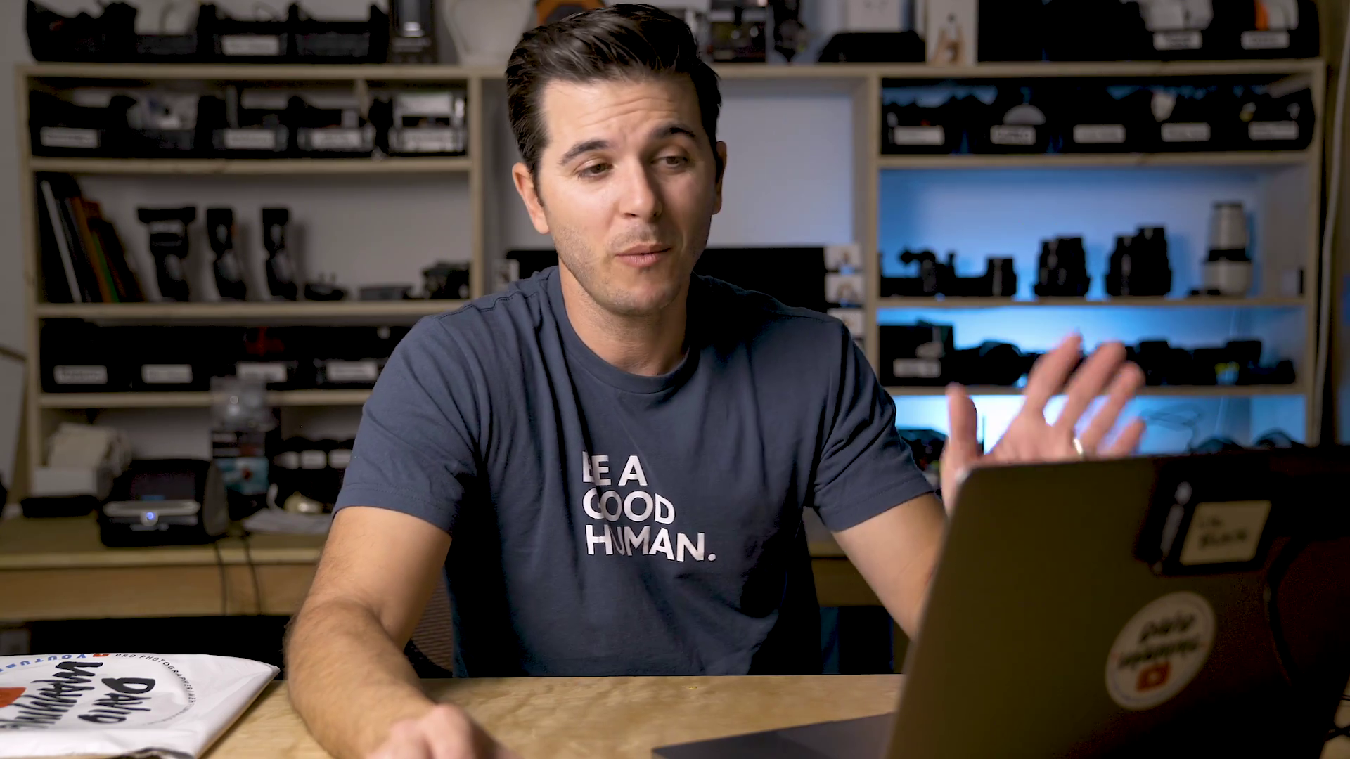
scroll(1125, 464, "up", 2)
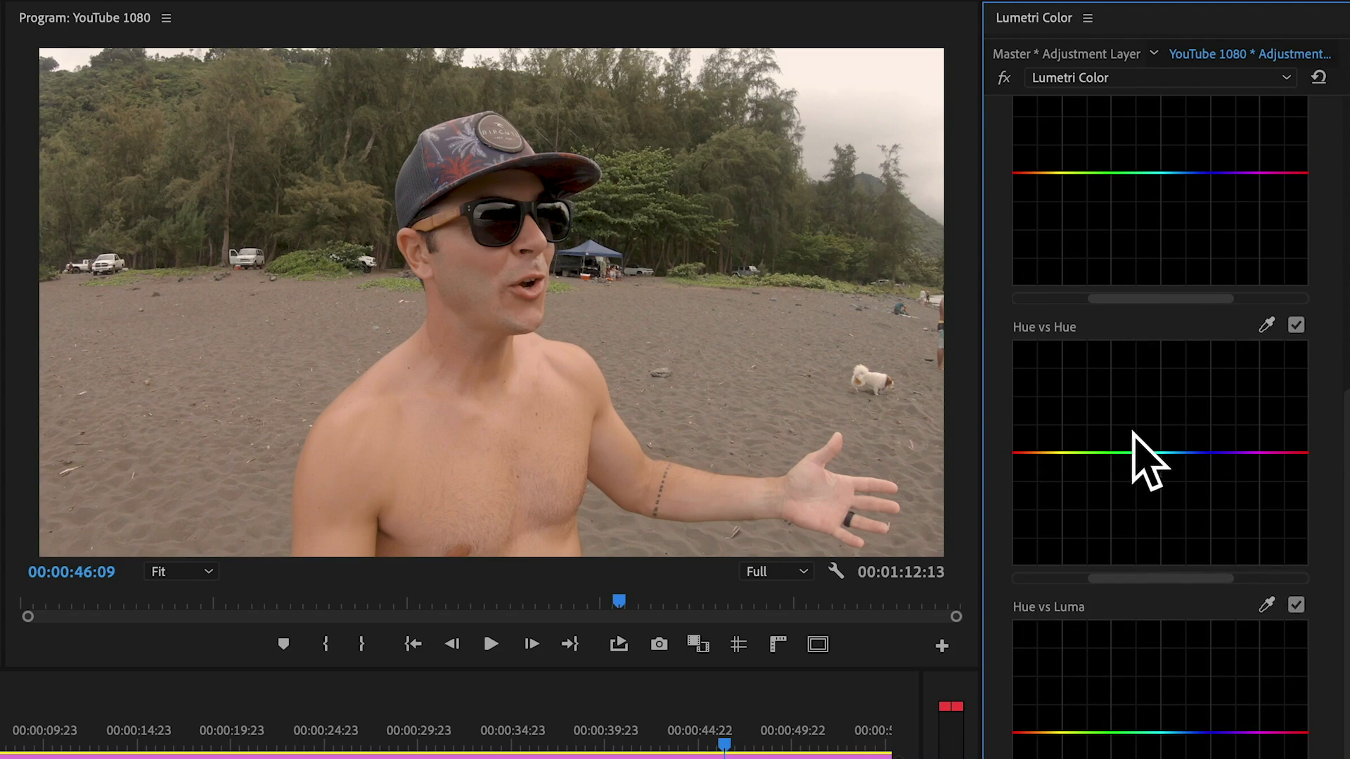
scroll(1139, 447, "up", 3)
scroll(1121, 229, "up", 4)
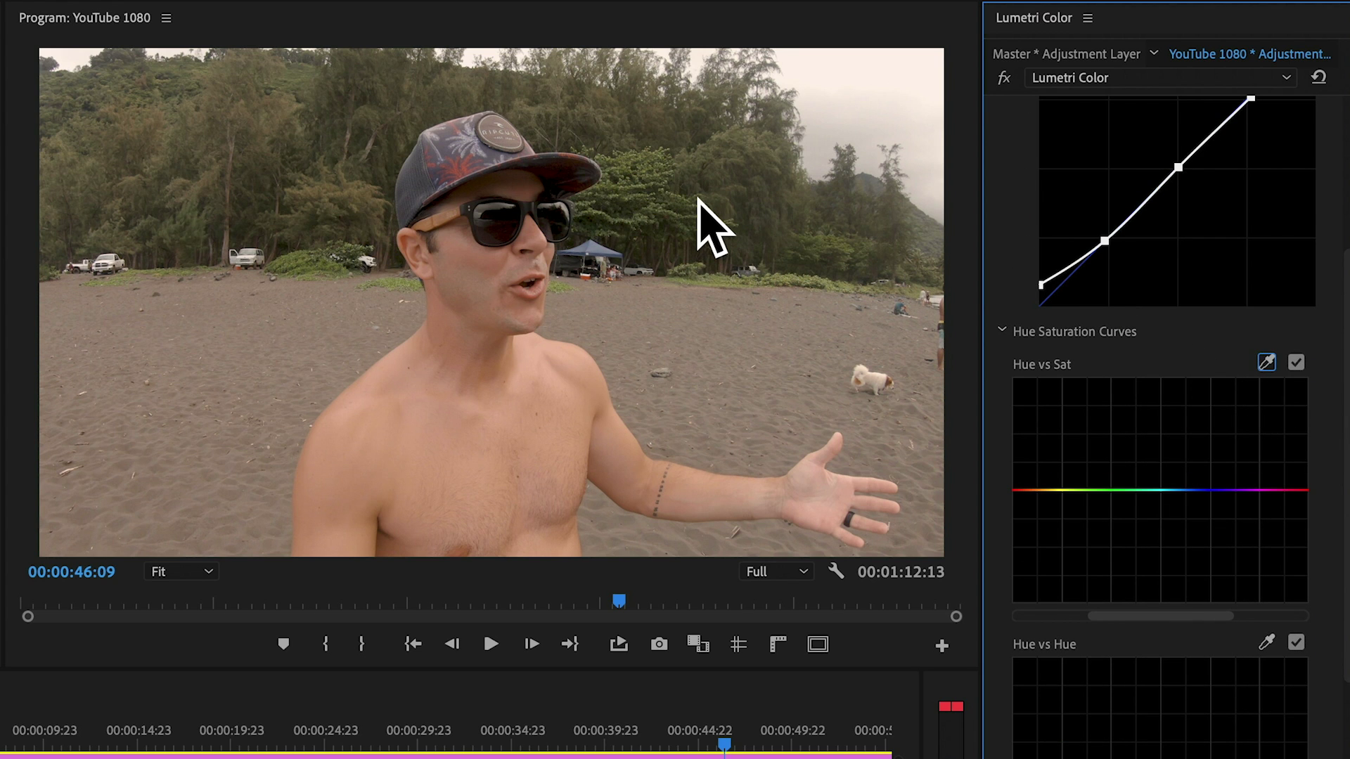
Sample the green trees for the Hue vs Sat curve and slightly raise the saturation of the sampled hue
left_click(1267, 362)
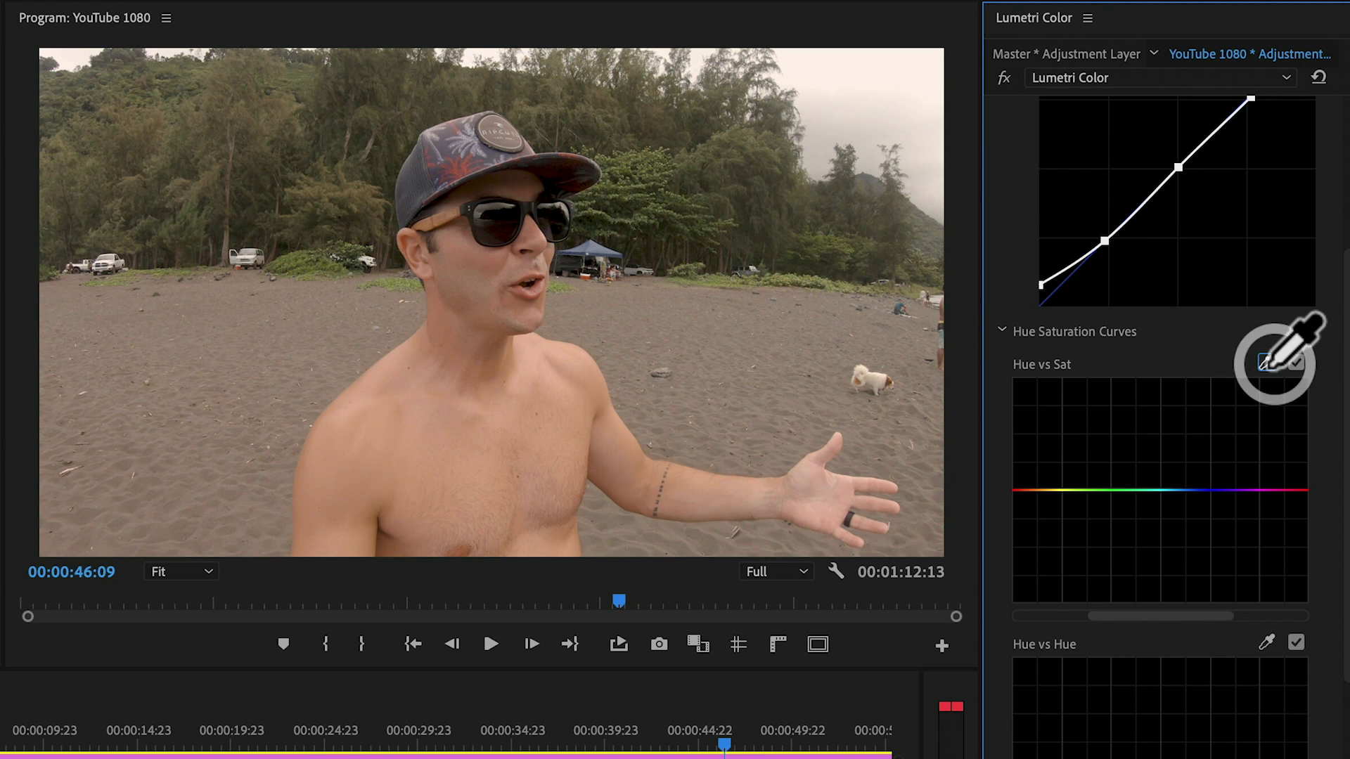
left_click(642, 171)
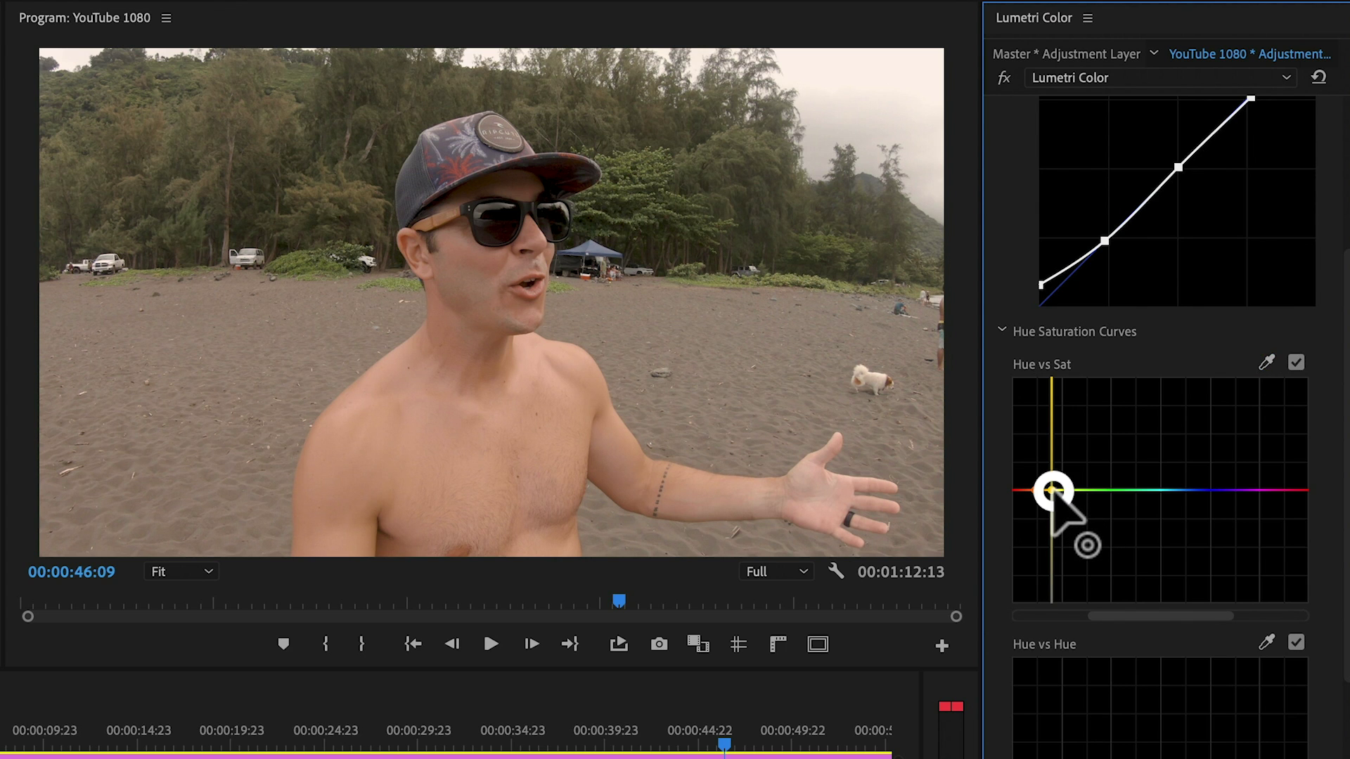
left_click_drag(1052, 488, 1061, 586)
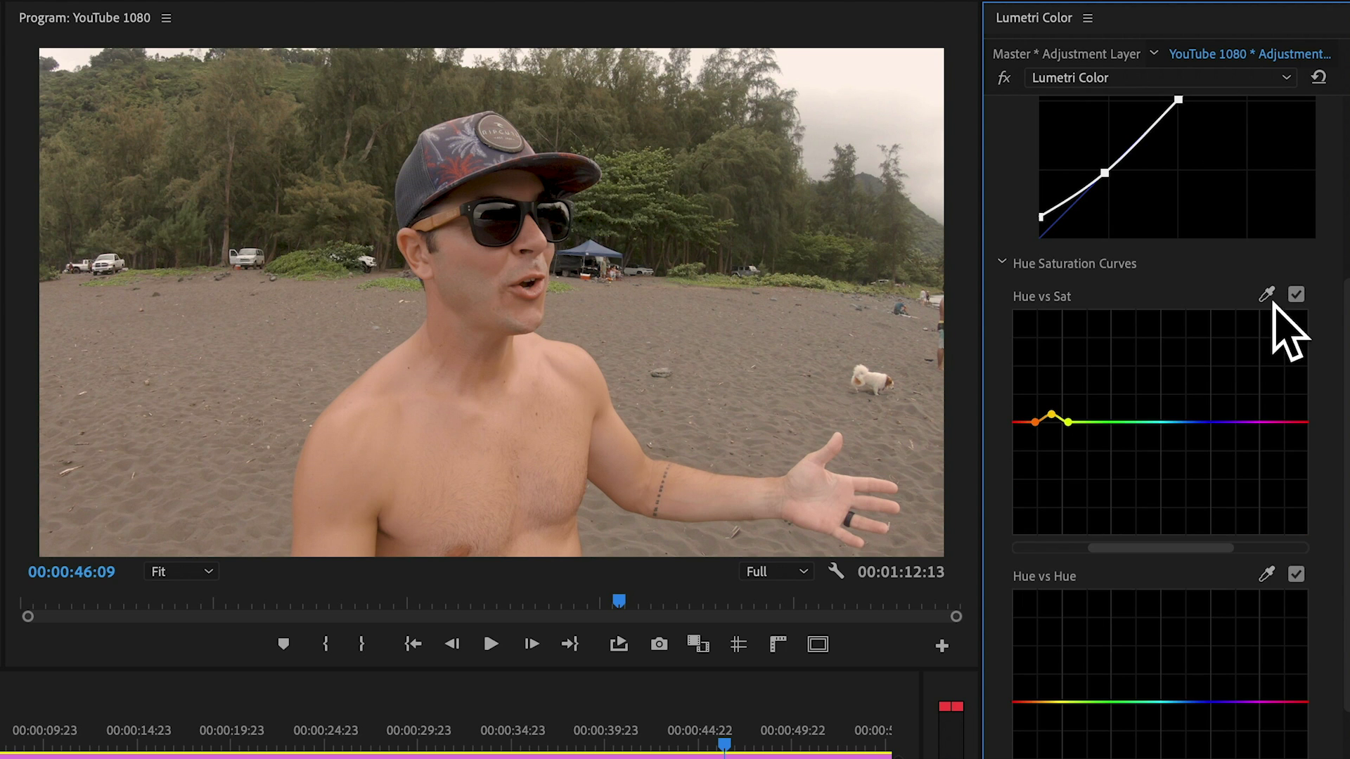
Sample the man's skin for the Hue vs Sat curve and slightly lower the saturation of the sampled orange hue
left_click(1267, 296)
left_click(413, 427)
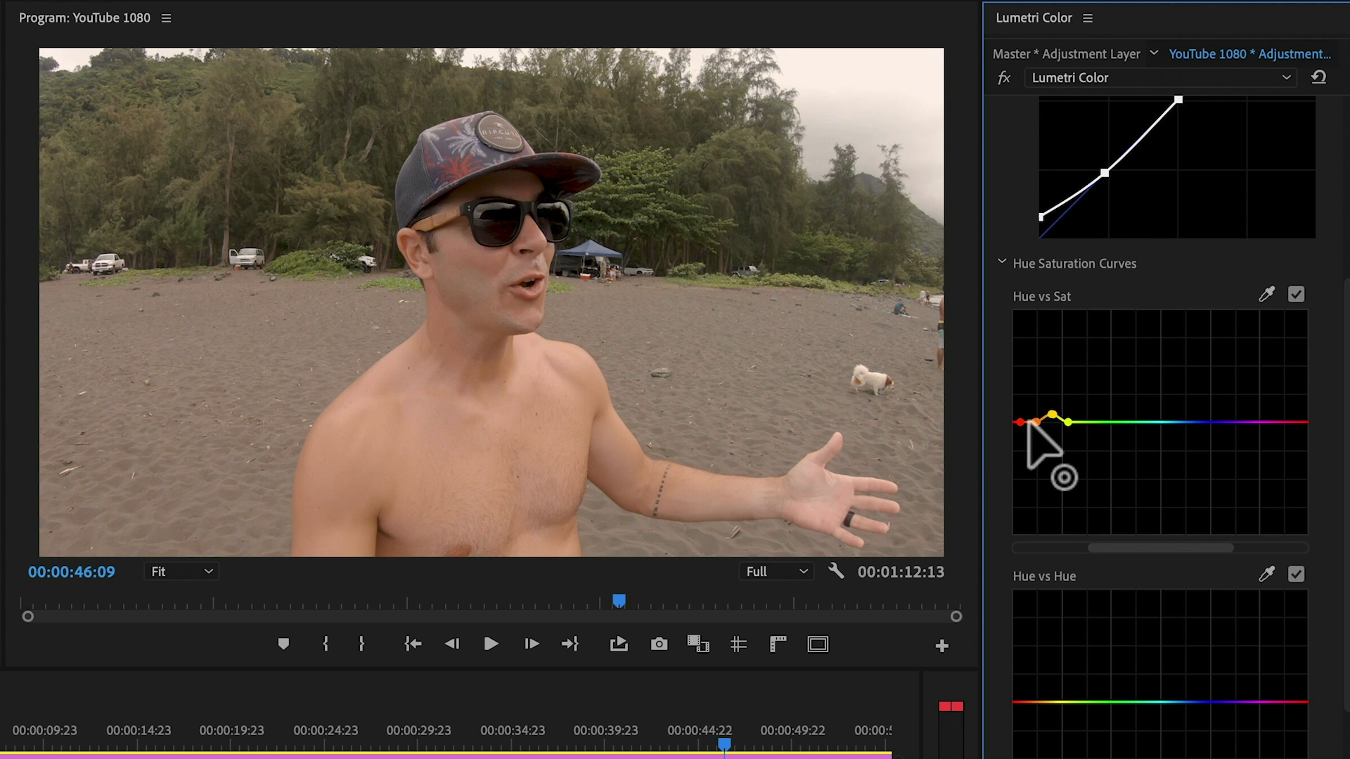
left_click_drag(1032, 421, 1035, 382)
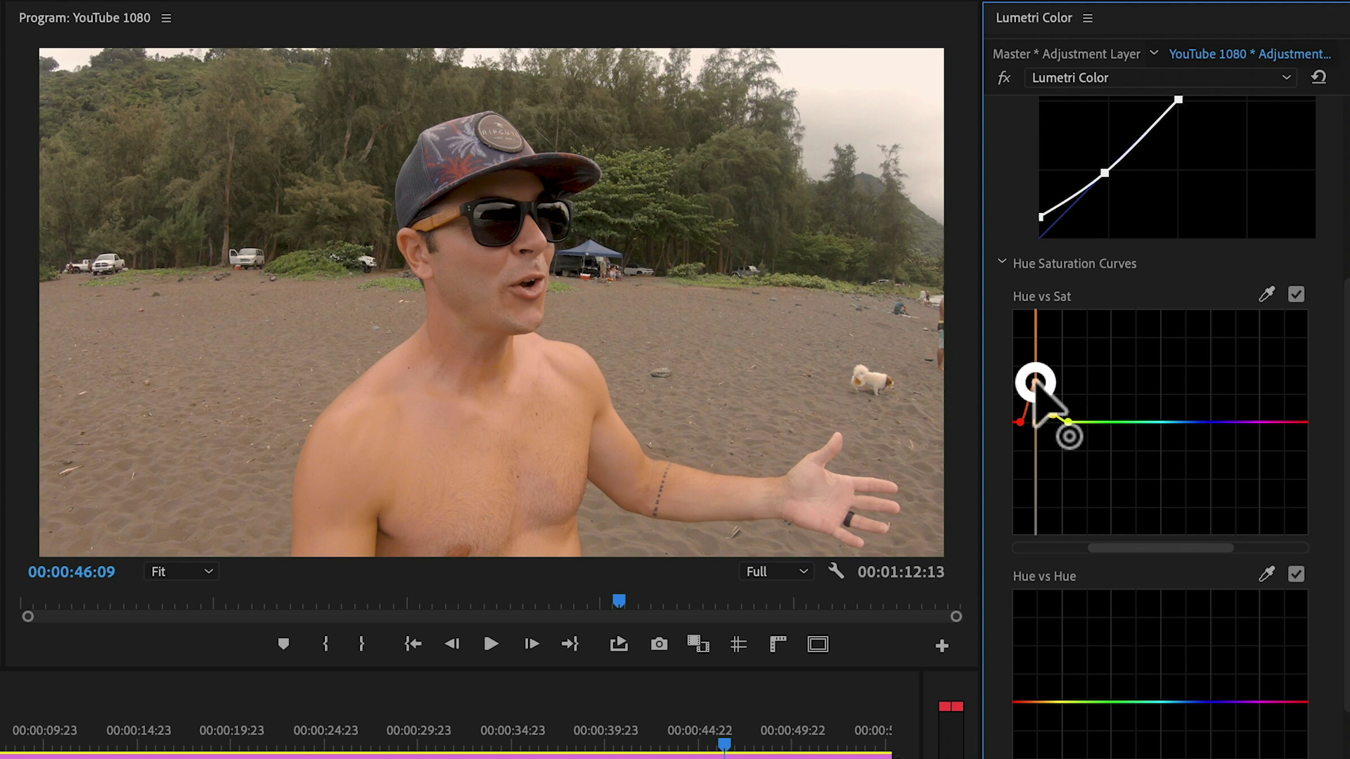
left_click_drag(1035, 382, 1030, 429)
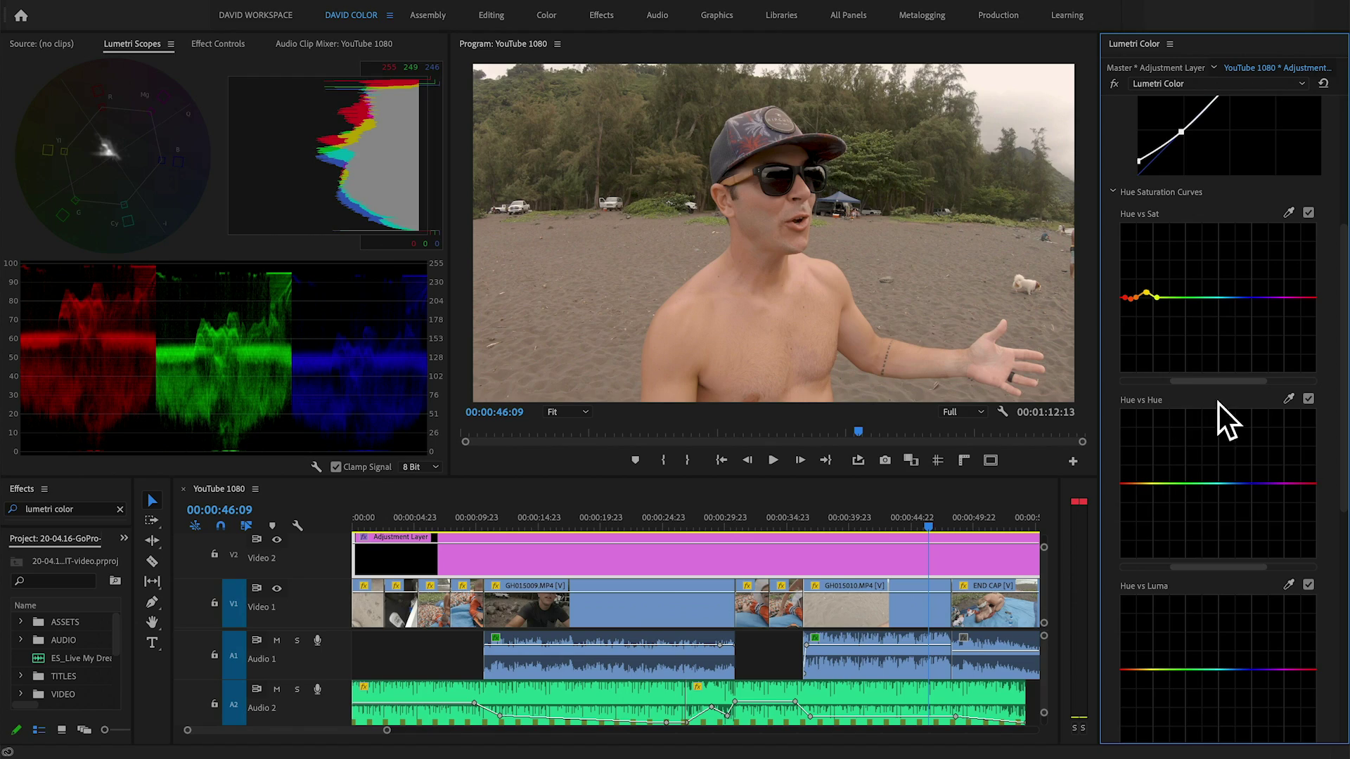
Sample a red-orange hue for the Hue vs Hue curve and move the playhead to 00:00:22:13
left_click(1288, 399)
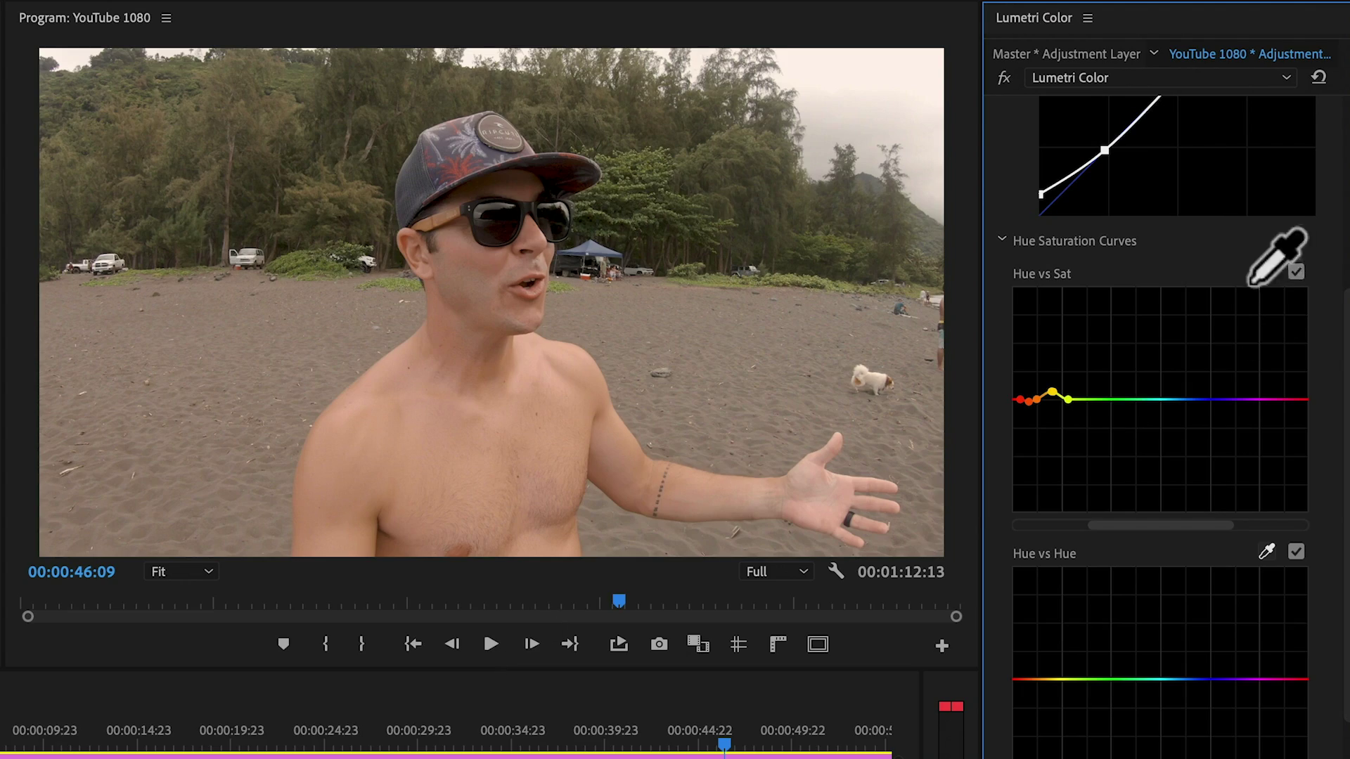
left_click(1260, 551)
left_click(278, 732)
left_click_drag(204, 732, 281, 738)
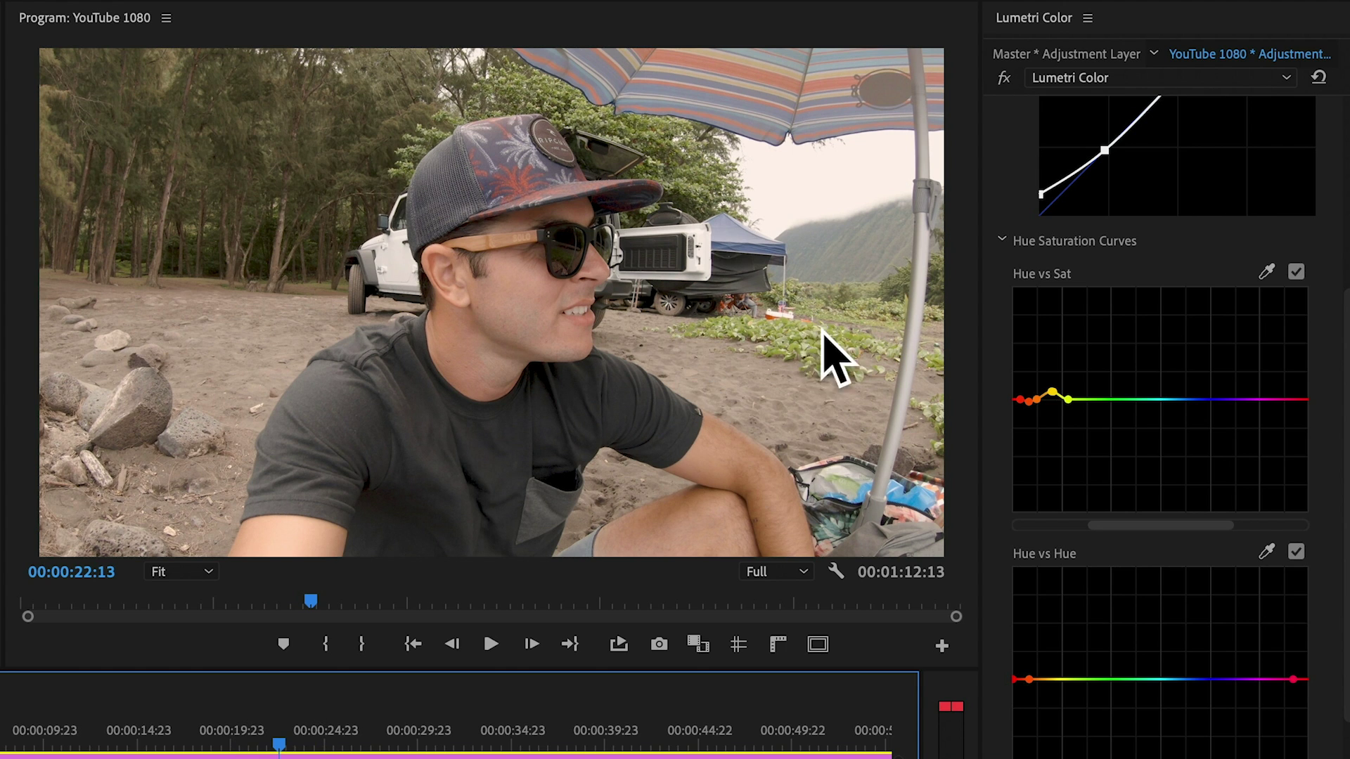
Sample the green ground plants for the Hue vs Hue curve and slightly shift the sampled yellow-green hue
left_click(1266, 551)
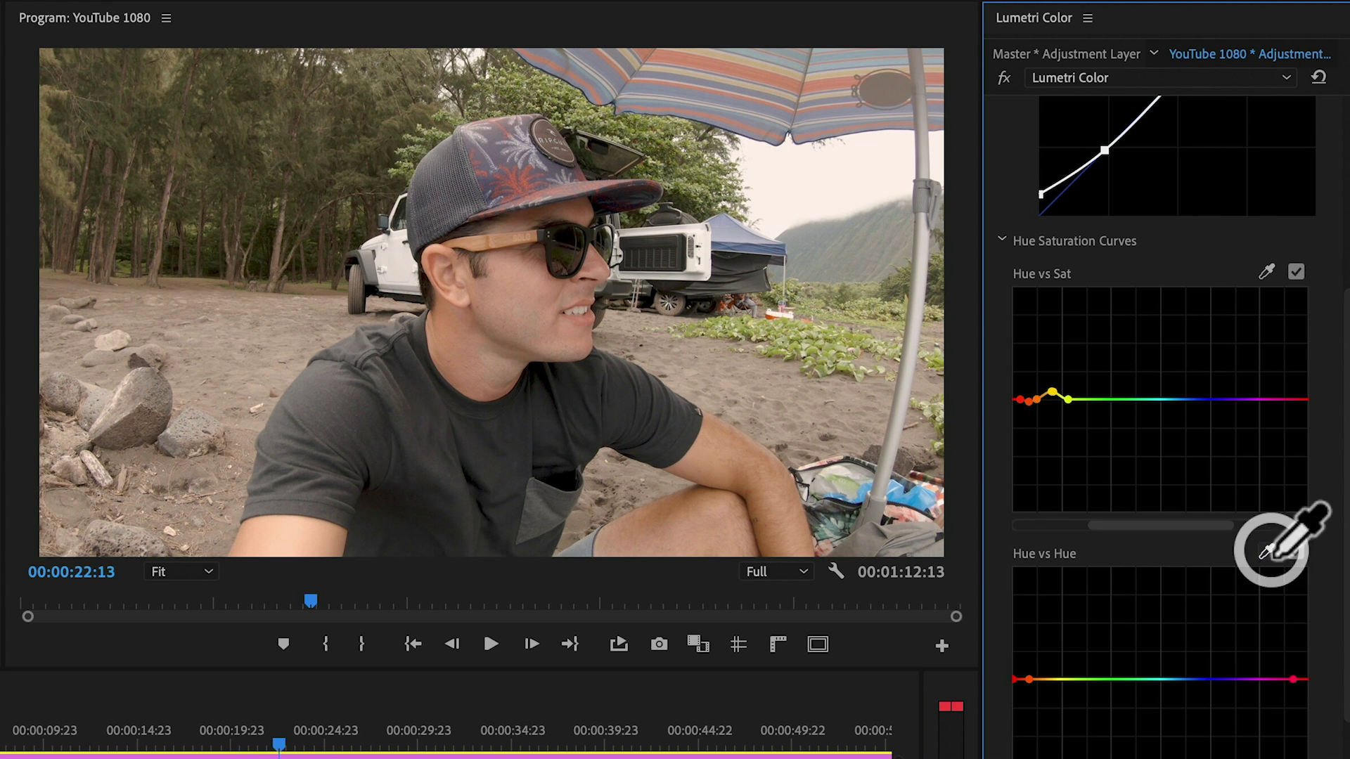
left_click(821, 371)
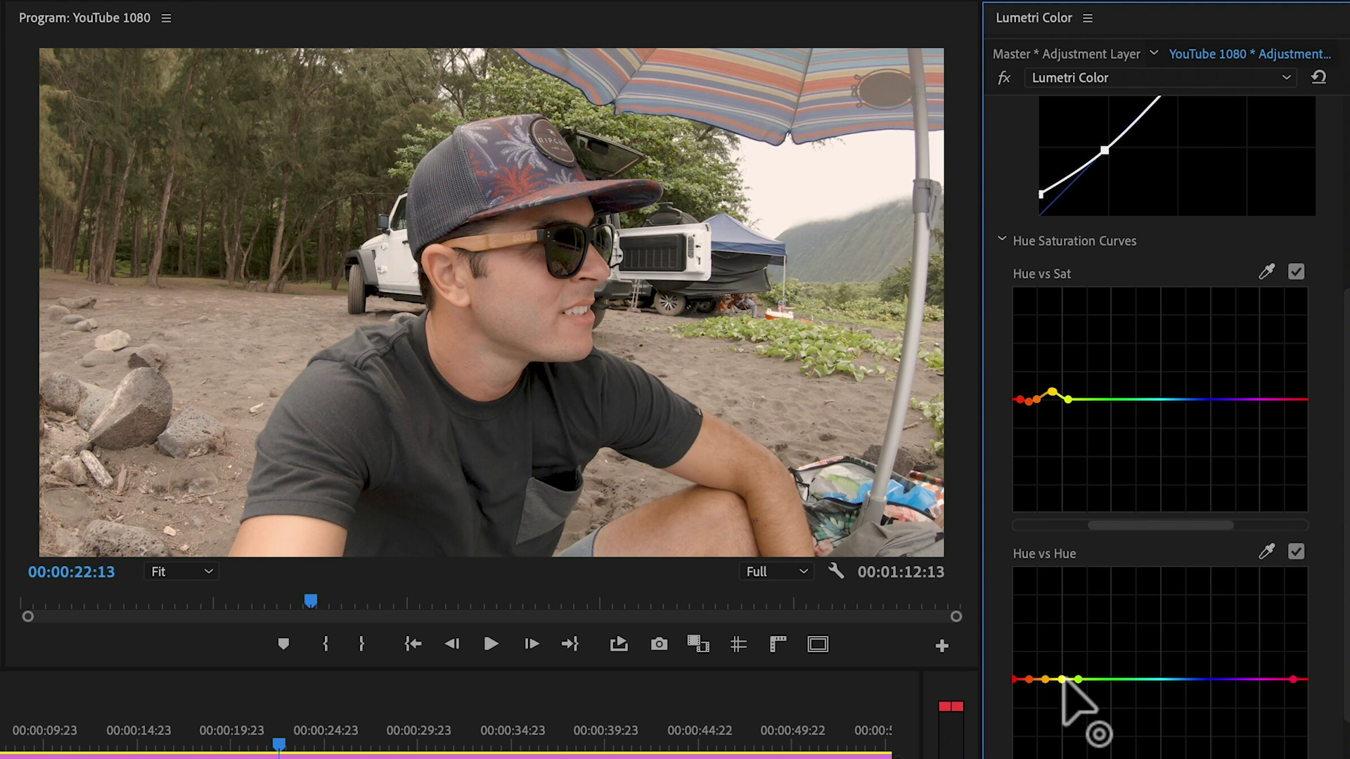
mouse_move(1062, 679)
left_mouse_down()
mouse_move(1062, 612)
mouse_move(1060, 758)
mouse_move(1052, 596)
mouse_move(1055, 687)
mouse_move(1052, 669)
left_mouse_up()
Using the color wheels, tint the shadows and midtones very slightly toward blue and the highlights toward a warm yellow-orange
scroll(1052, 669, "down", 8)
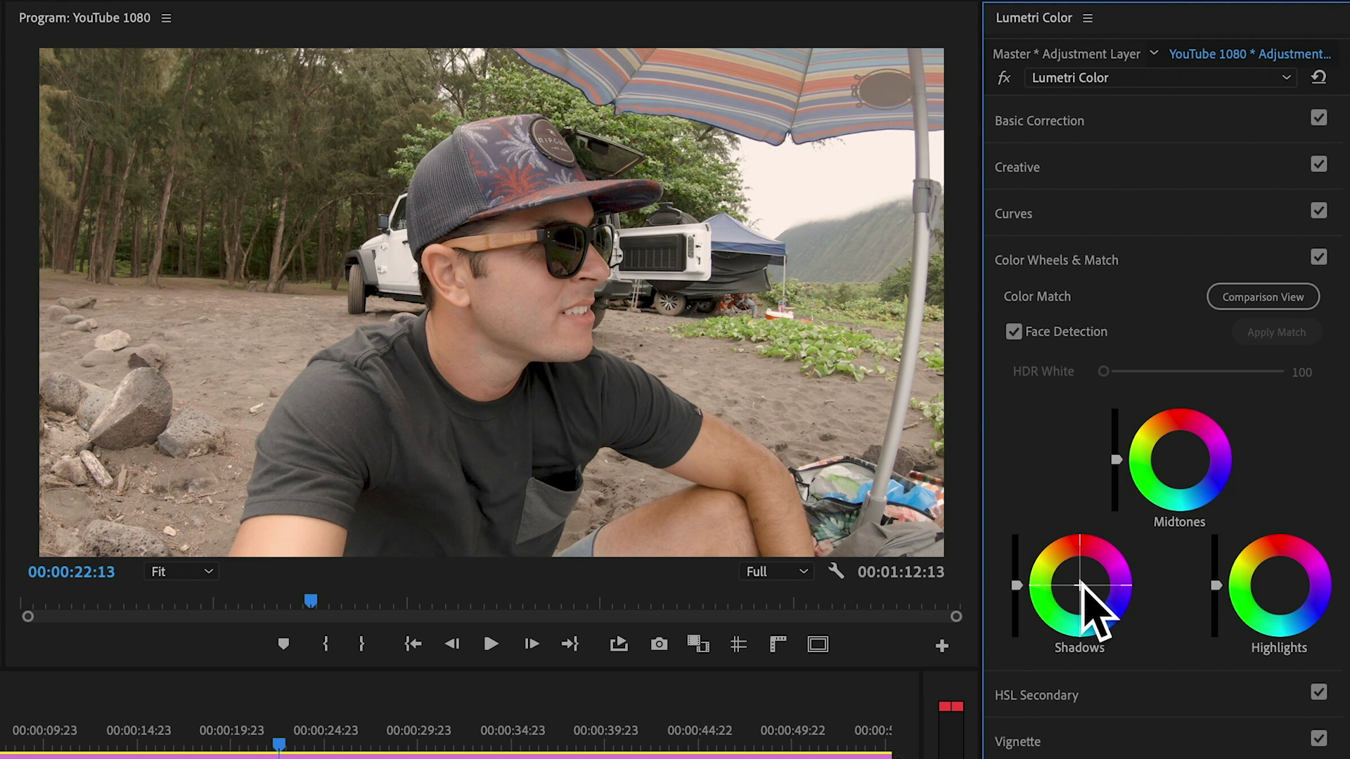
left_click_drag(1082, 582, 1081, 585)
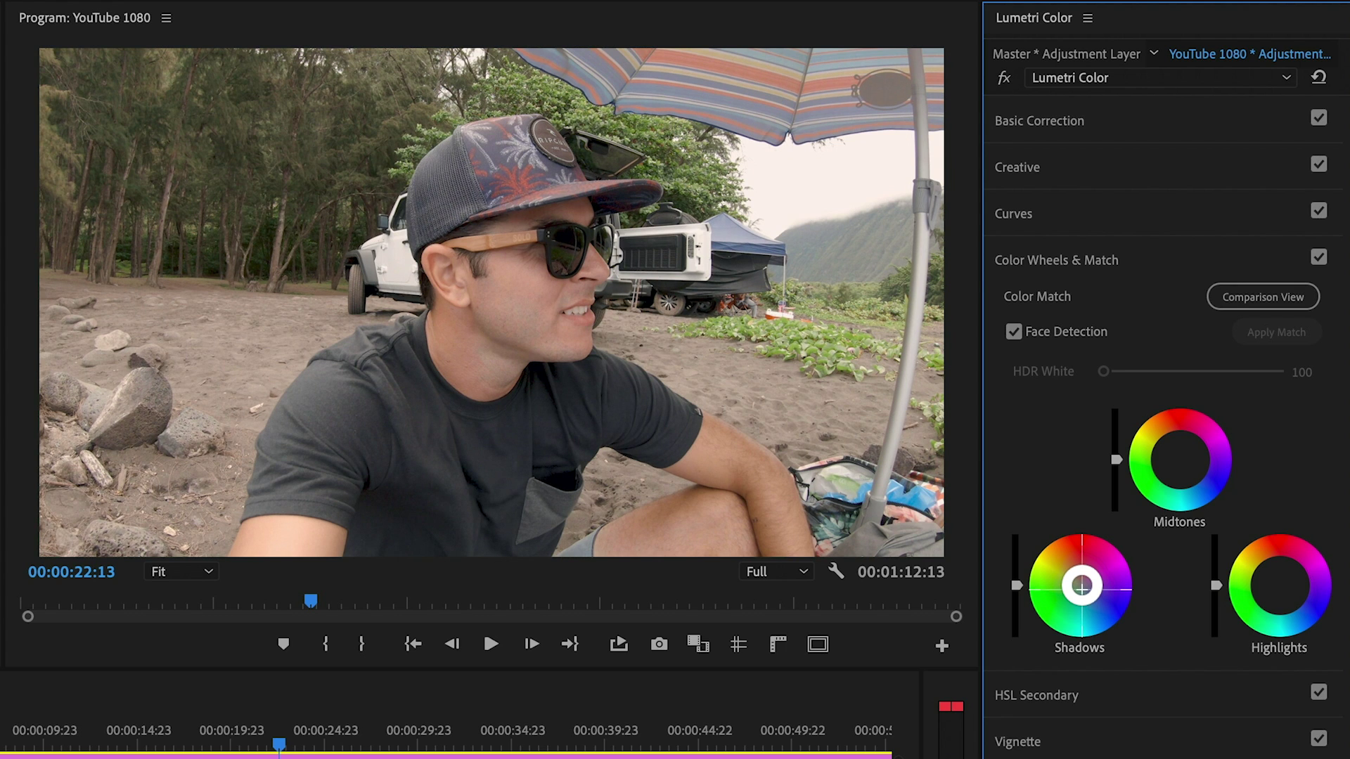
left_click_drag(1081, 585, 1082, 585)
left_click_drag(1183, 459, 1183, 462)
left_click_drag(1278, 586, 1279, 586)
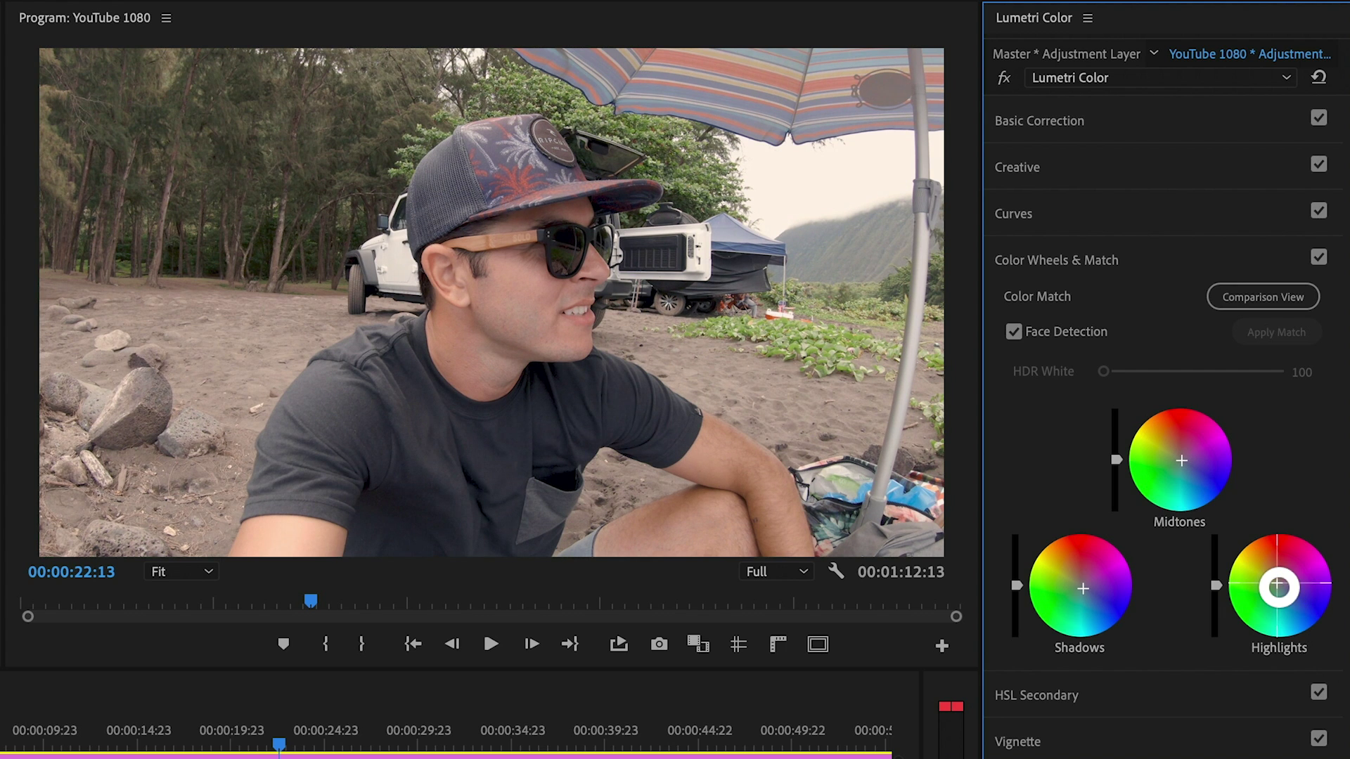
left_click_drag(1278, 586, 1272, 579)
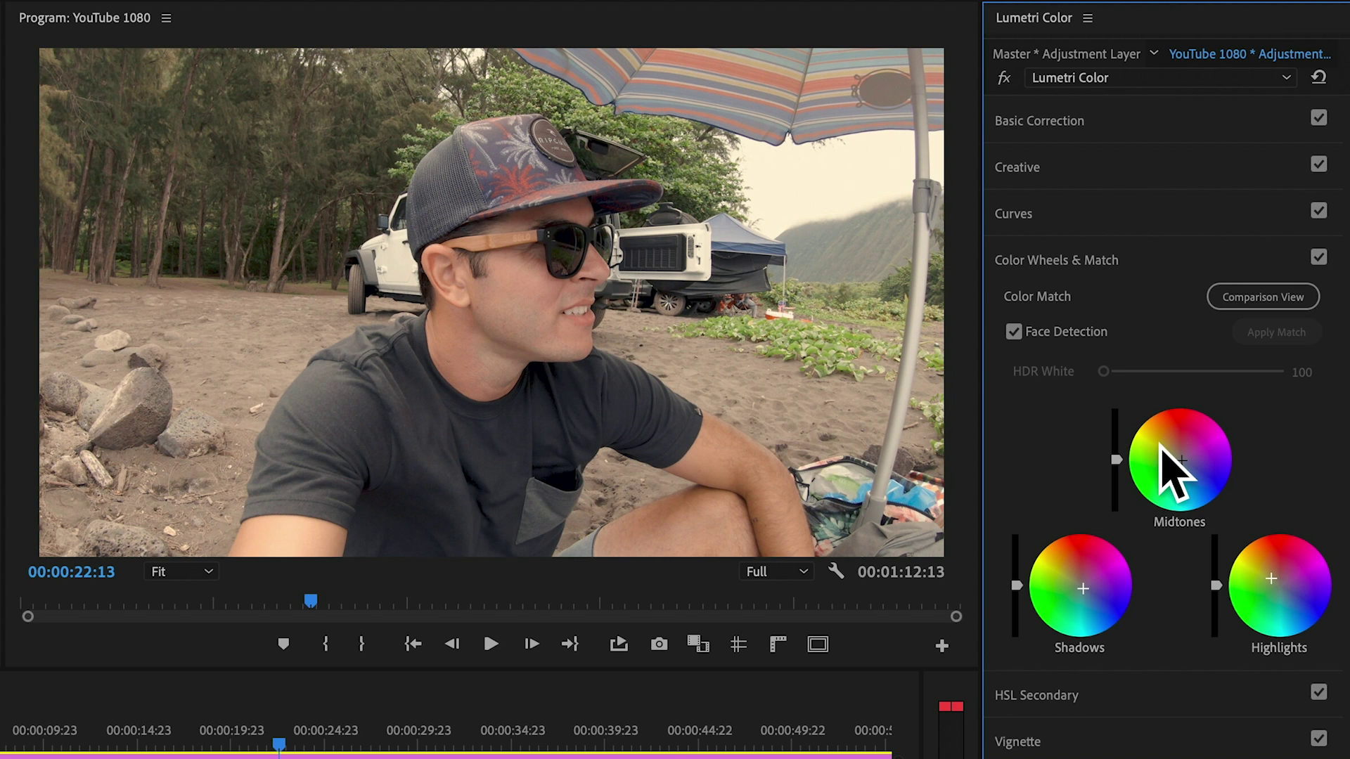
Toggle the Color Wheels & Match section off and on to compare the image with and without it
left_click(1319, 258)
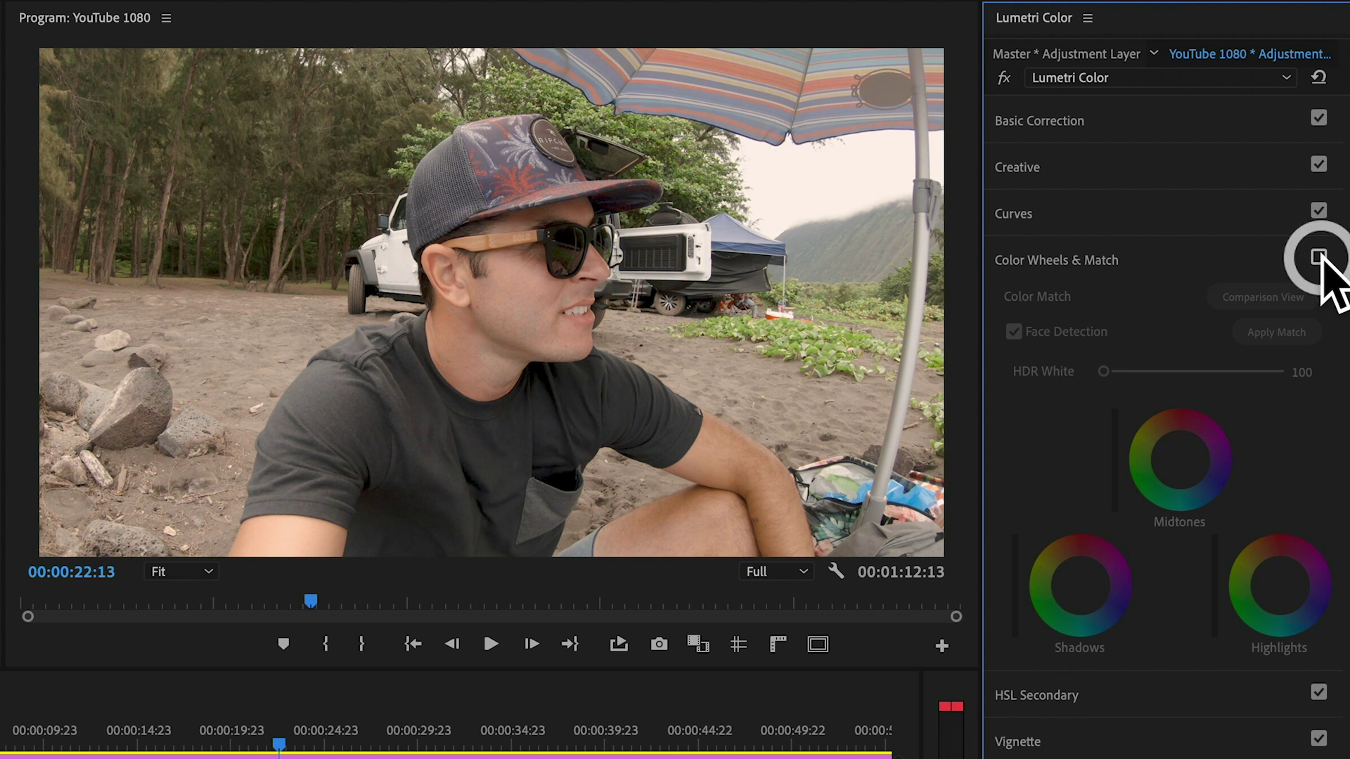
left_click(1319, 257)
left_click(1319, 257)
left_click(1320, 258)
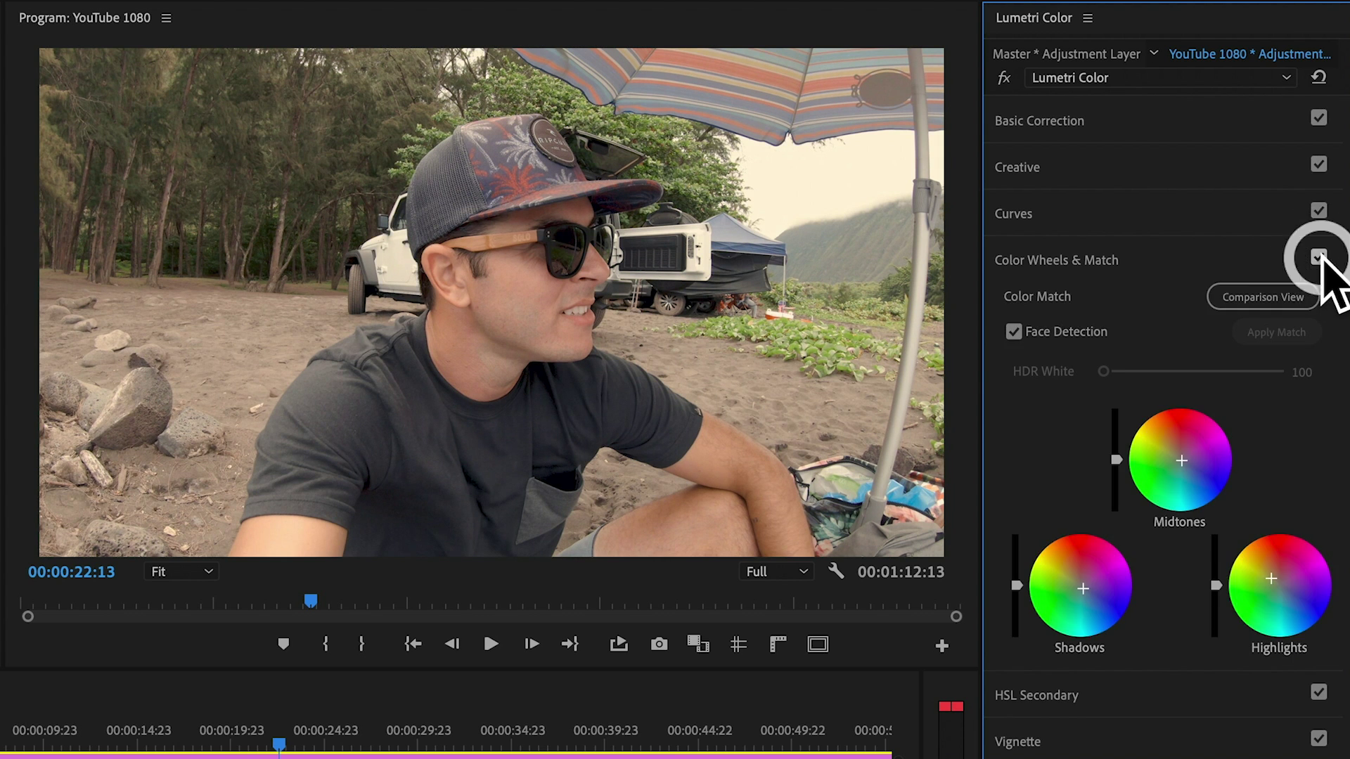
left_click(1319, 258)
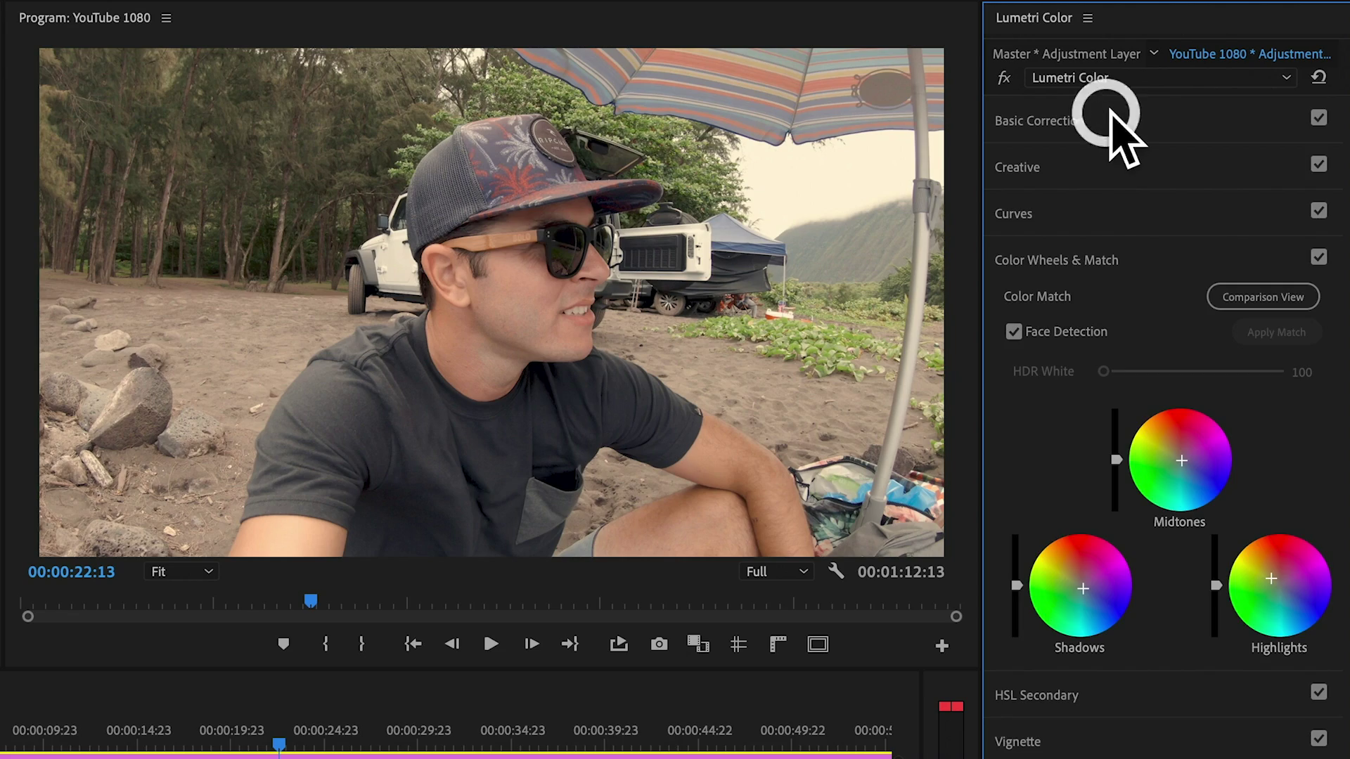
Refine the adjustment layer's Basic Correction with Contrast 66.3, Blacks -81.3, Shadows -8.8 and Saturation 110.0
left_click(1116, 123)
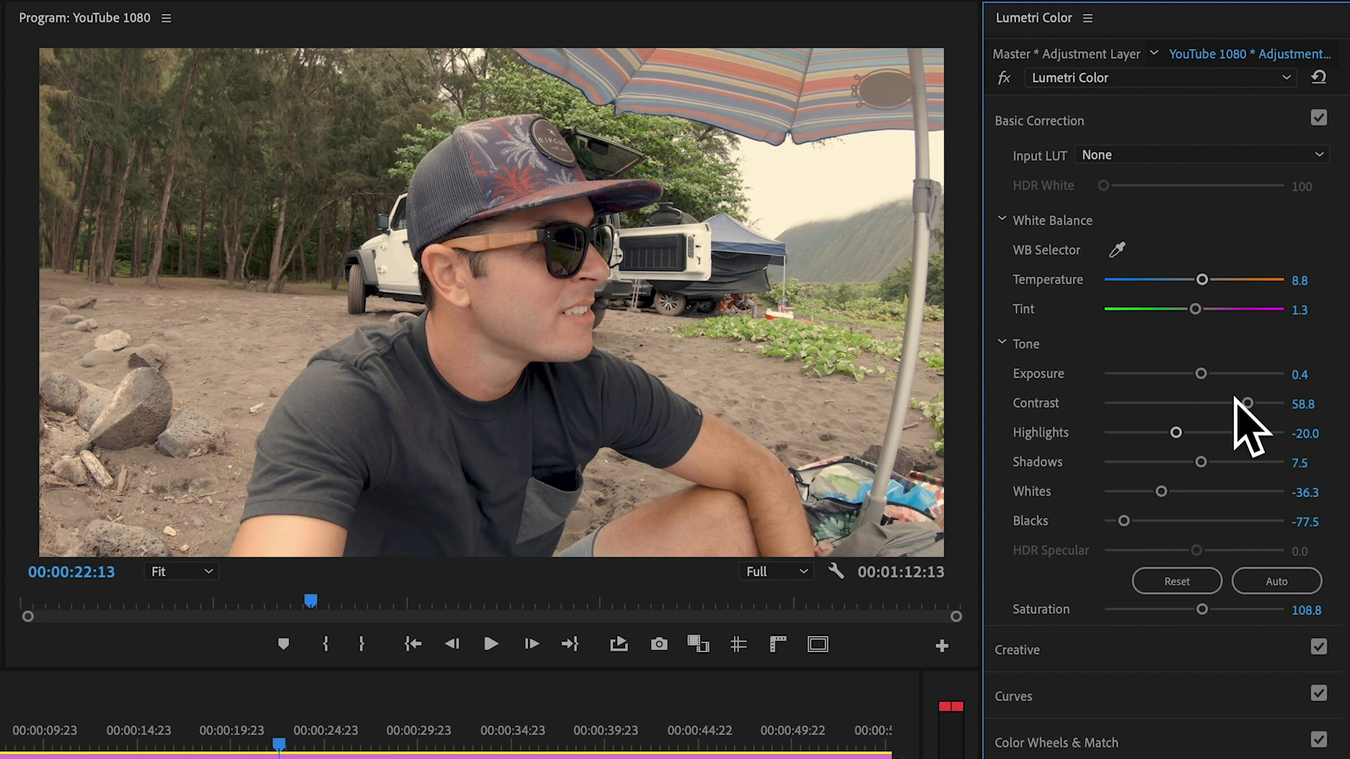
left_click_drag(1248, 403, 1255, 403)
left_click_drag(1124, 521, 1120, 522)
left_click_drag(1200, 462, 1185, 462)
left_click_drag(1201, 373, 1201, 373)
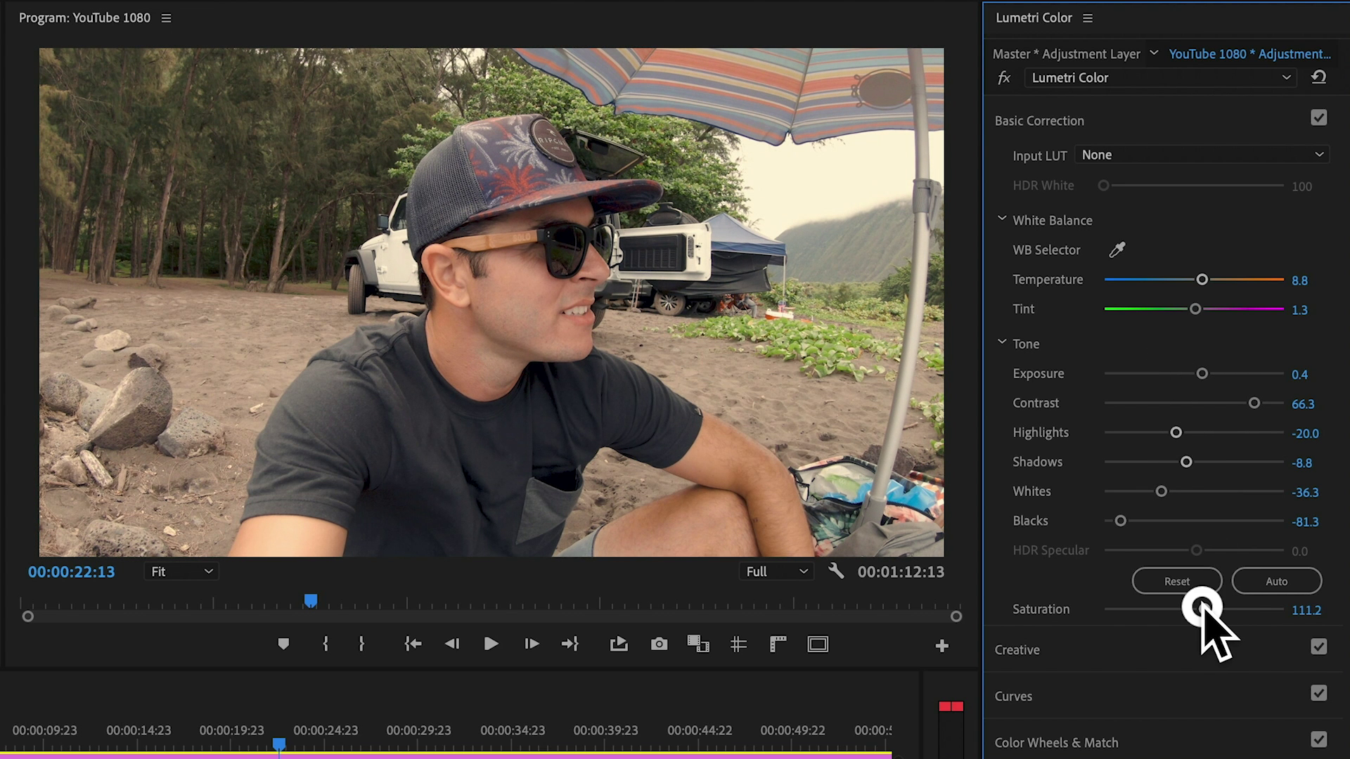
left_click_drag(1201, 609, 1201, 609)
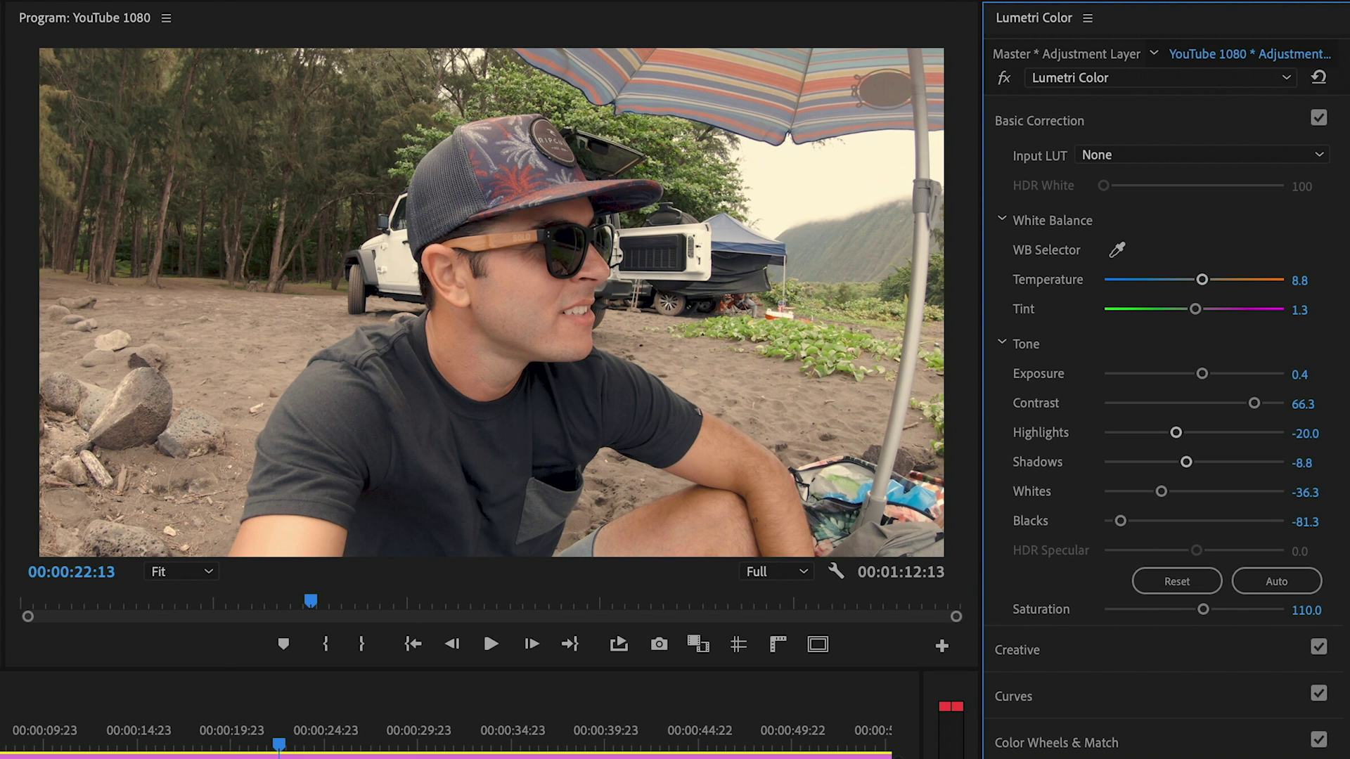
Toggle the adjustment layer off and on to compare the footage before and after the grade
key("shift+e")
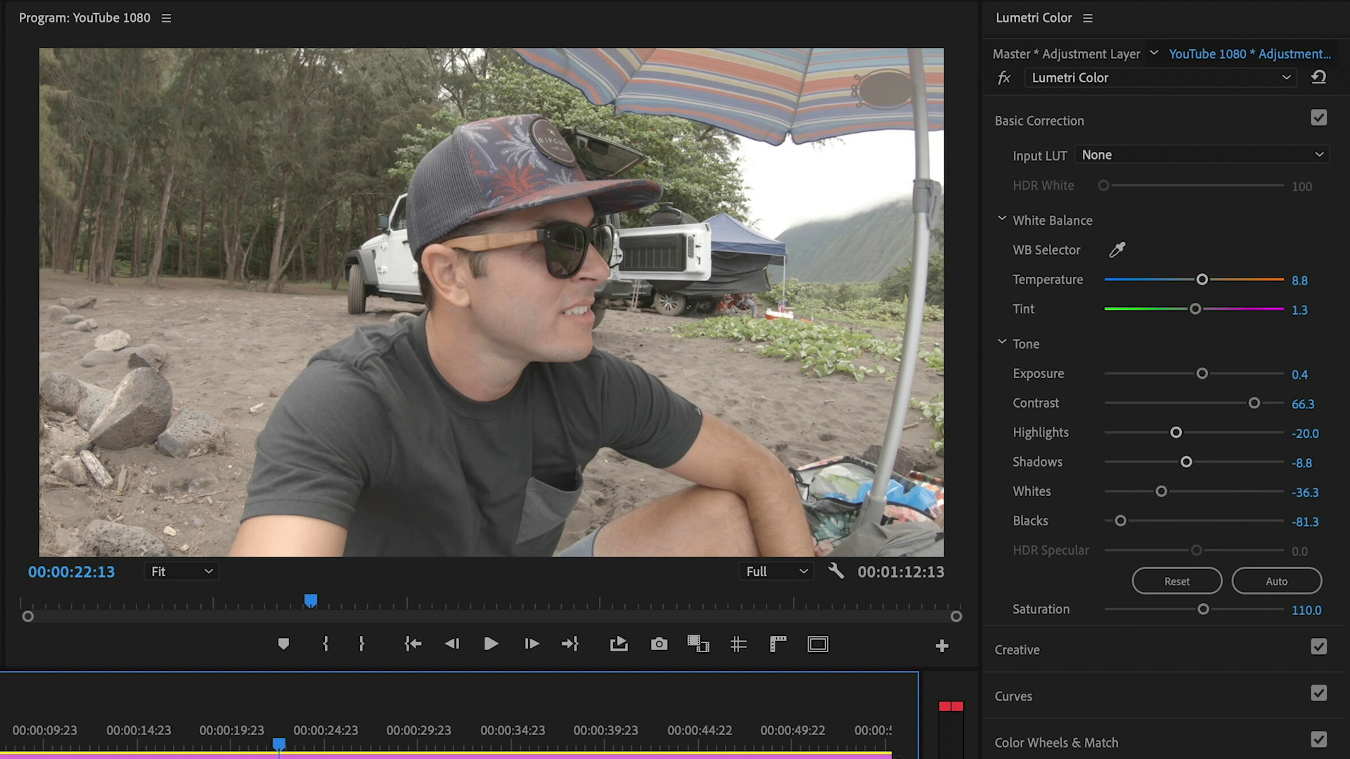
key("shift+e")
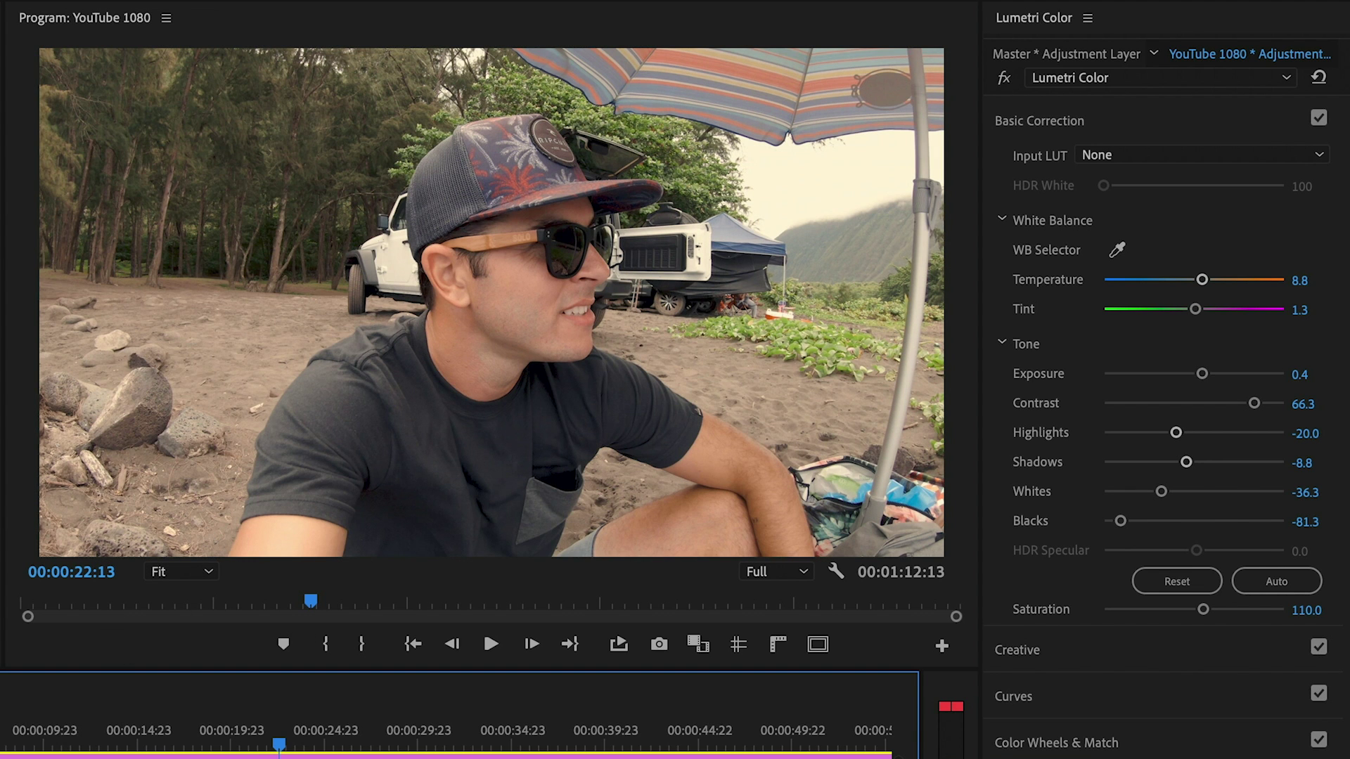
key("shift+e")
key("shift+e")
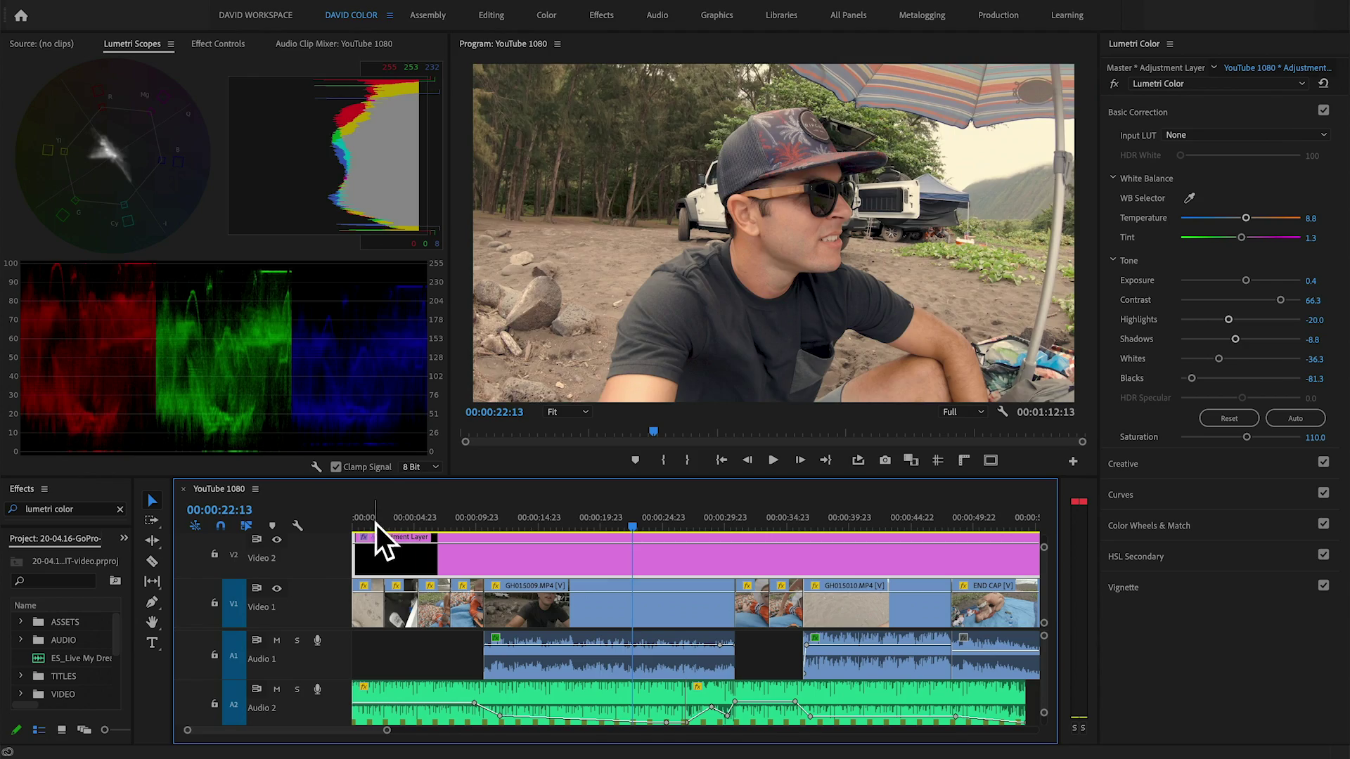
Play the sequence from 00:00:01:07 to about 00:00:06:13 to review the grade on the opening clips
left_click(370, 522)
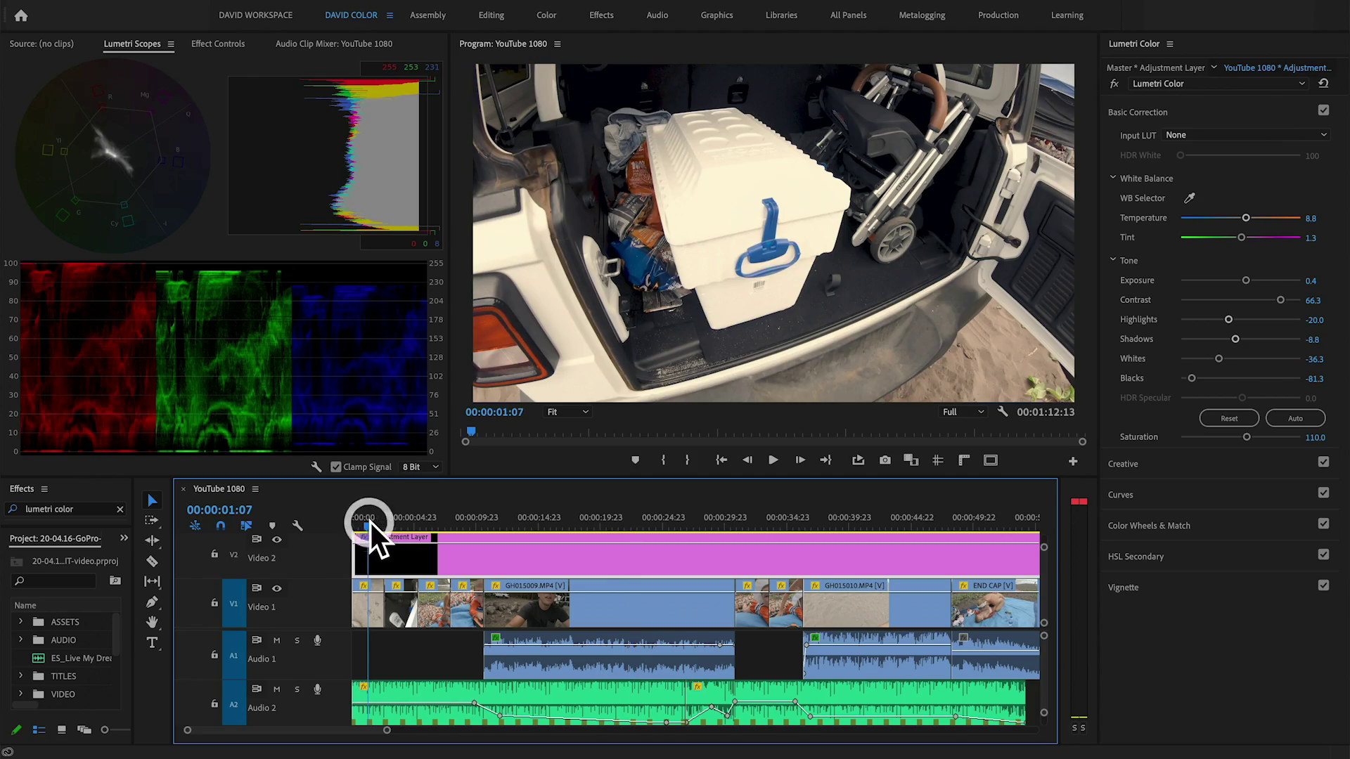
left_click(374, 606)
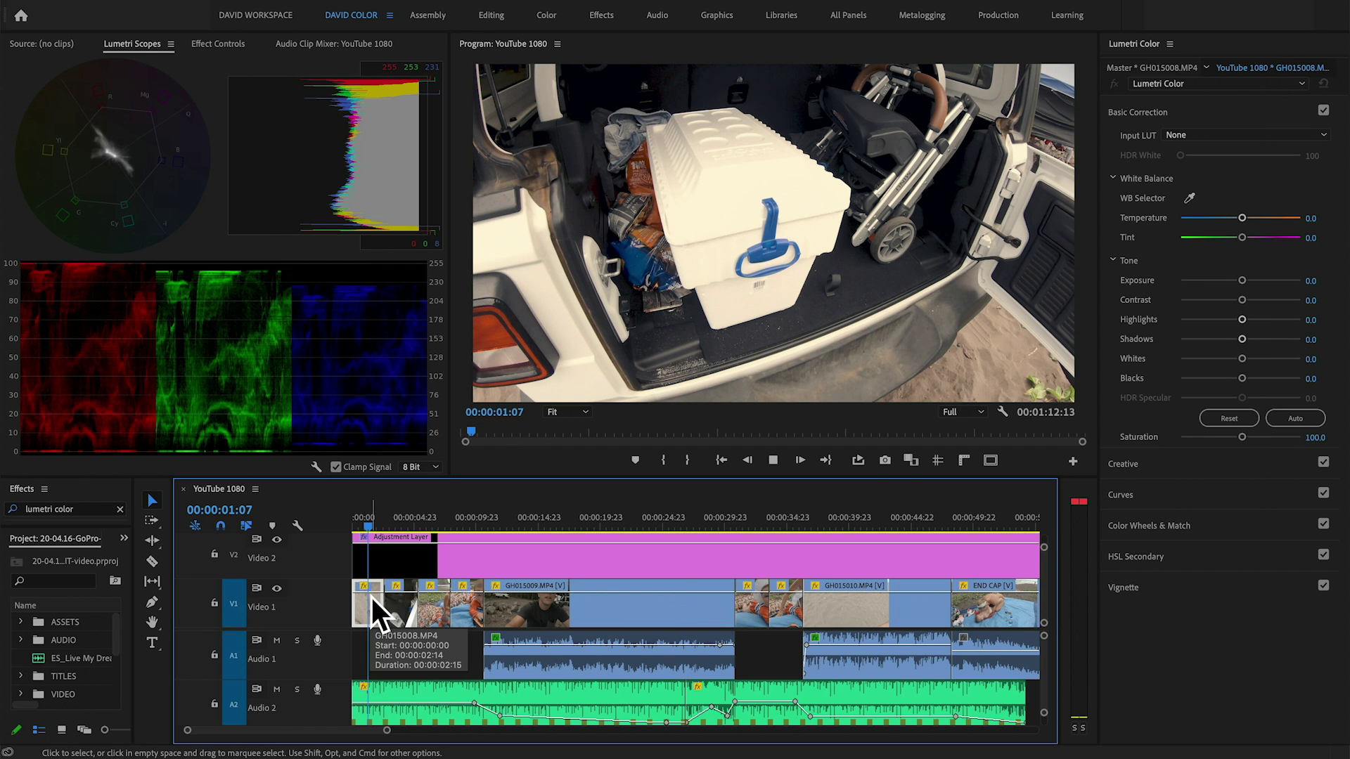
key("space")
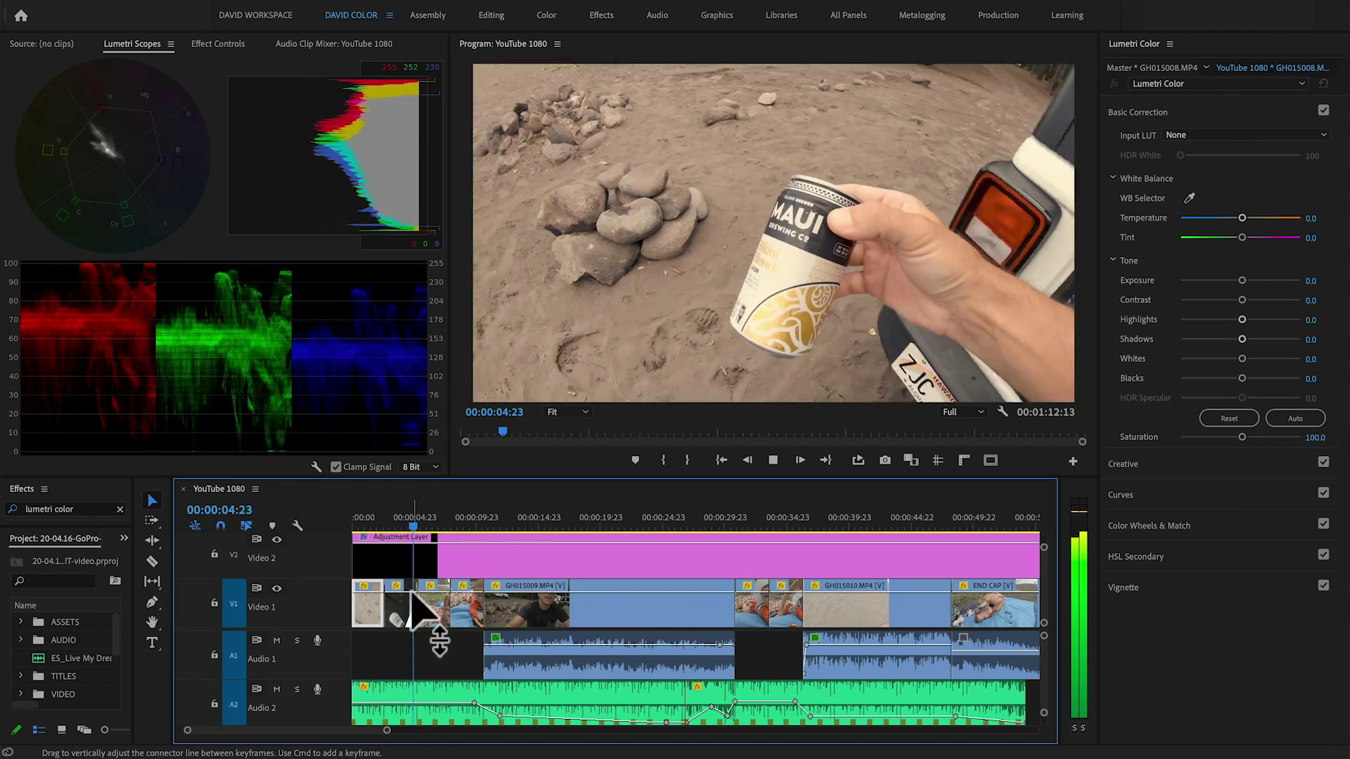
key("space")
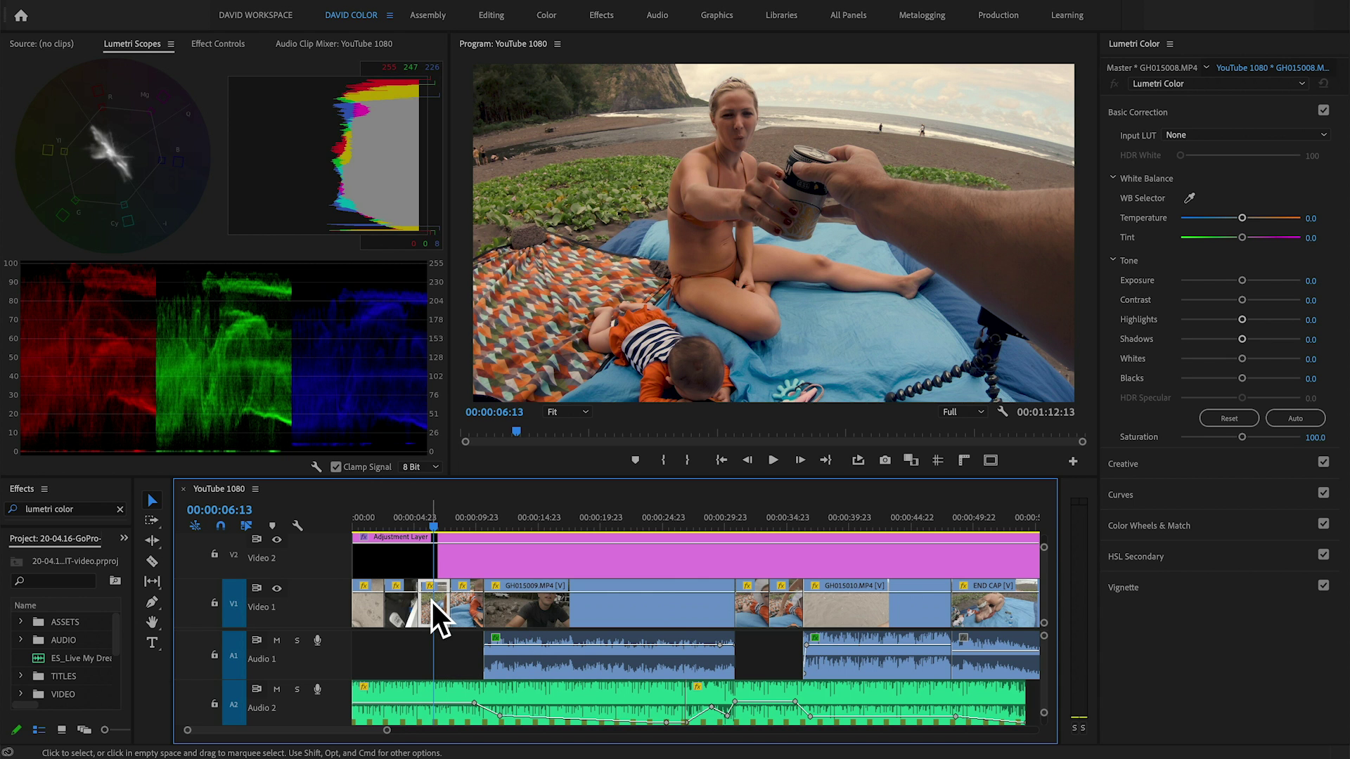
Correct the GH015008.MP4 clip at 00:00:06:13 with Exposure 0.4, Shadows 15.0 and Blacks -3.8
left_click_drag(1243, 280, 1243, 280)
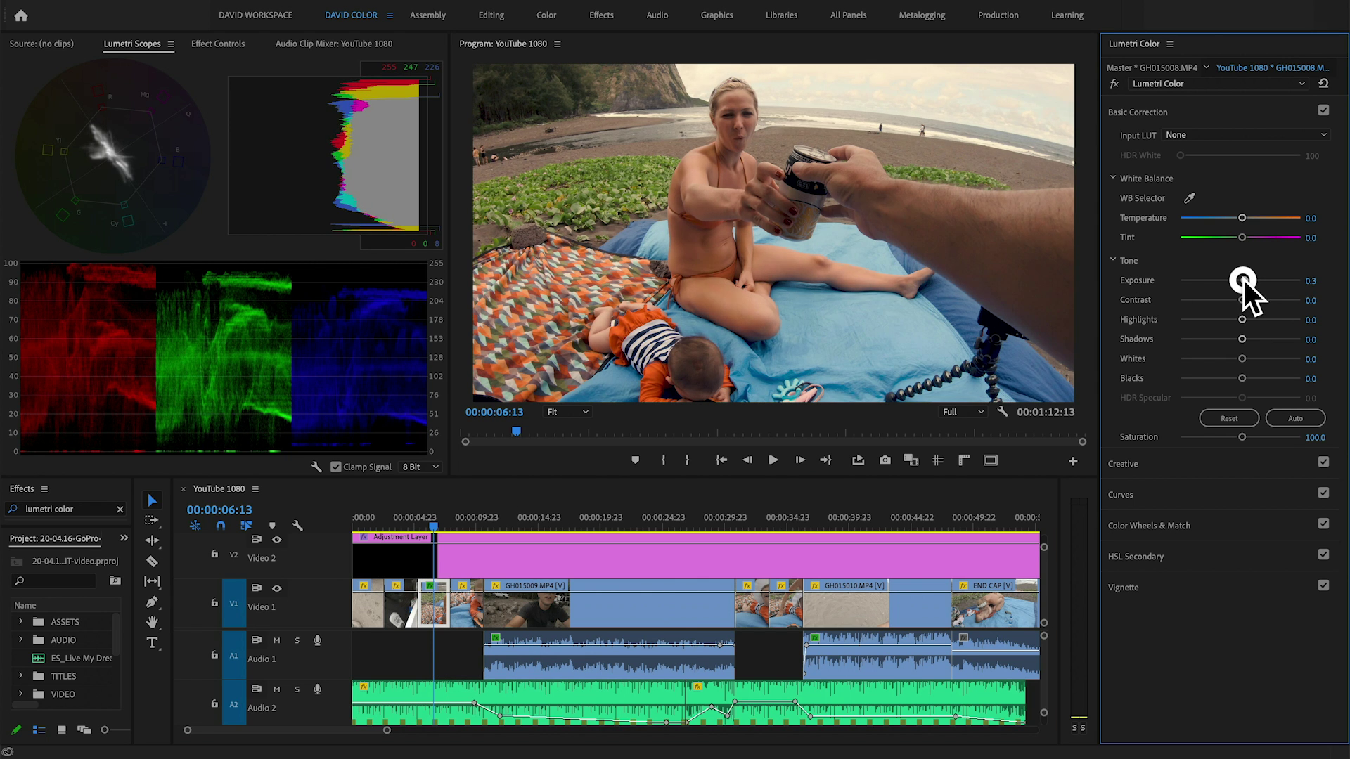
left_click_drag(1243, 339, 1239, 377)
left_click_drag(1244, 282, 1245, 280)
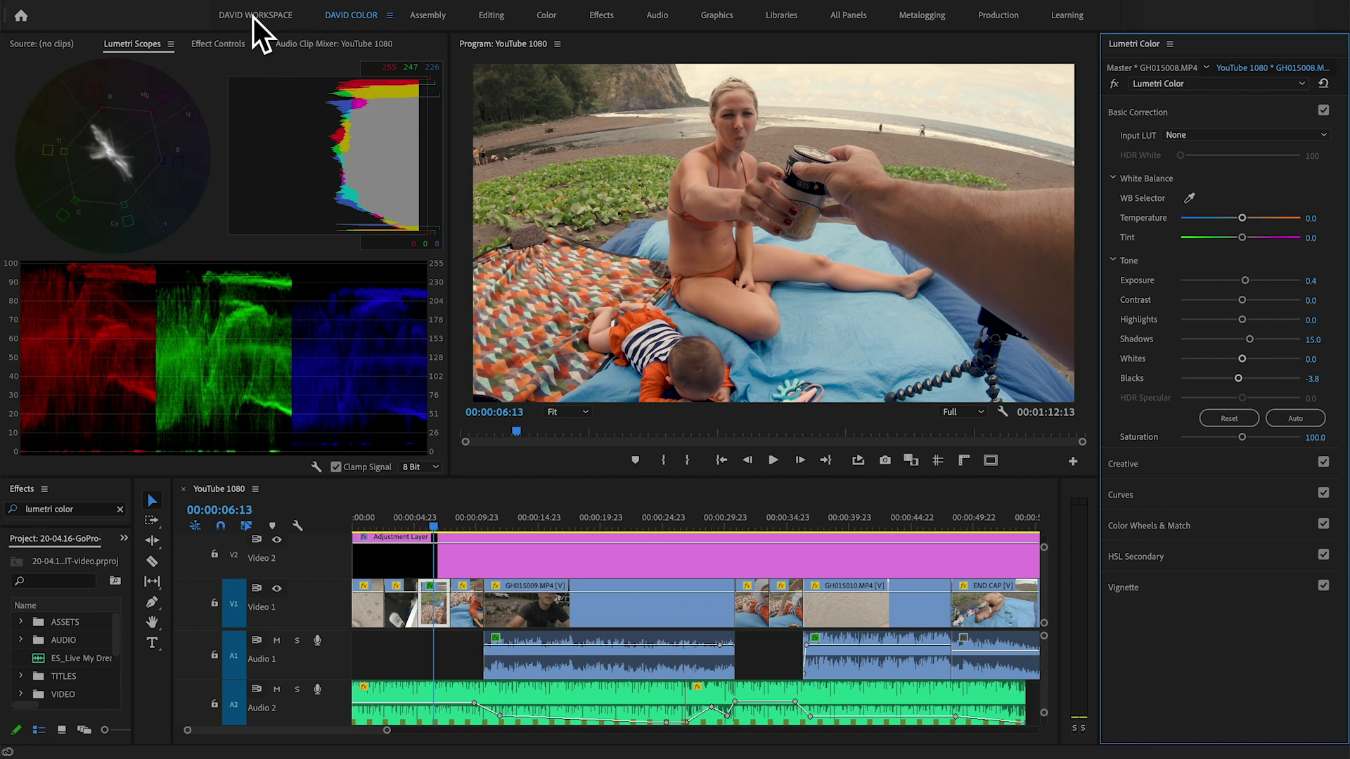
Copy the corrected clip's Lumetri Color effect and paste it onto the adjacent GH015008.MP4 clip at 00:00:09:05
left_click(208, 45)
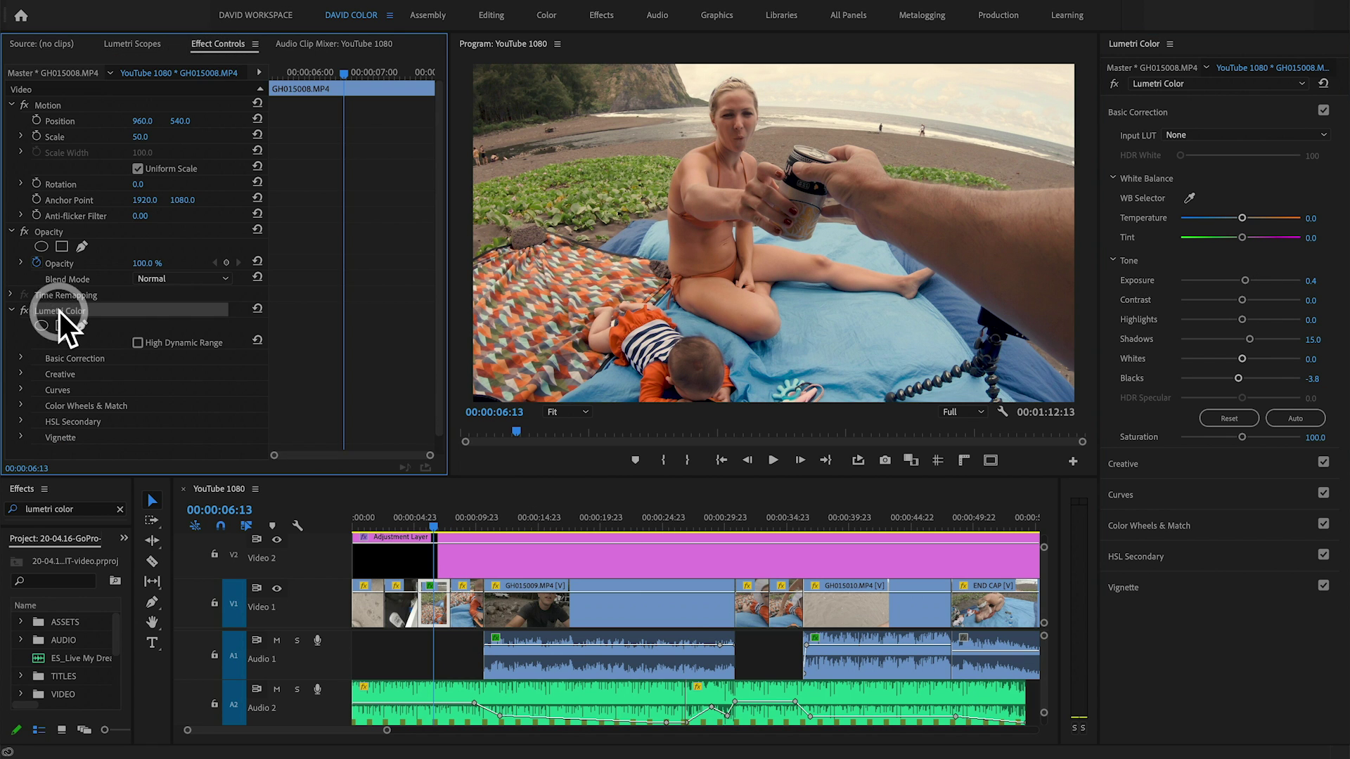
left_click(473, 601)
left_click(469, 517)
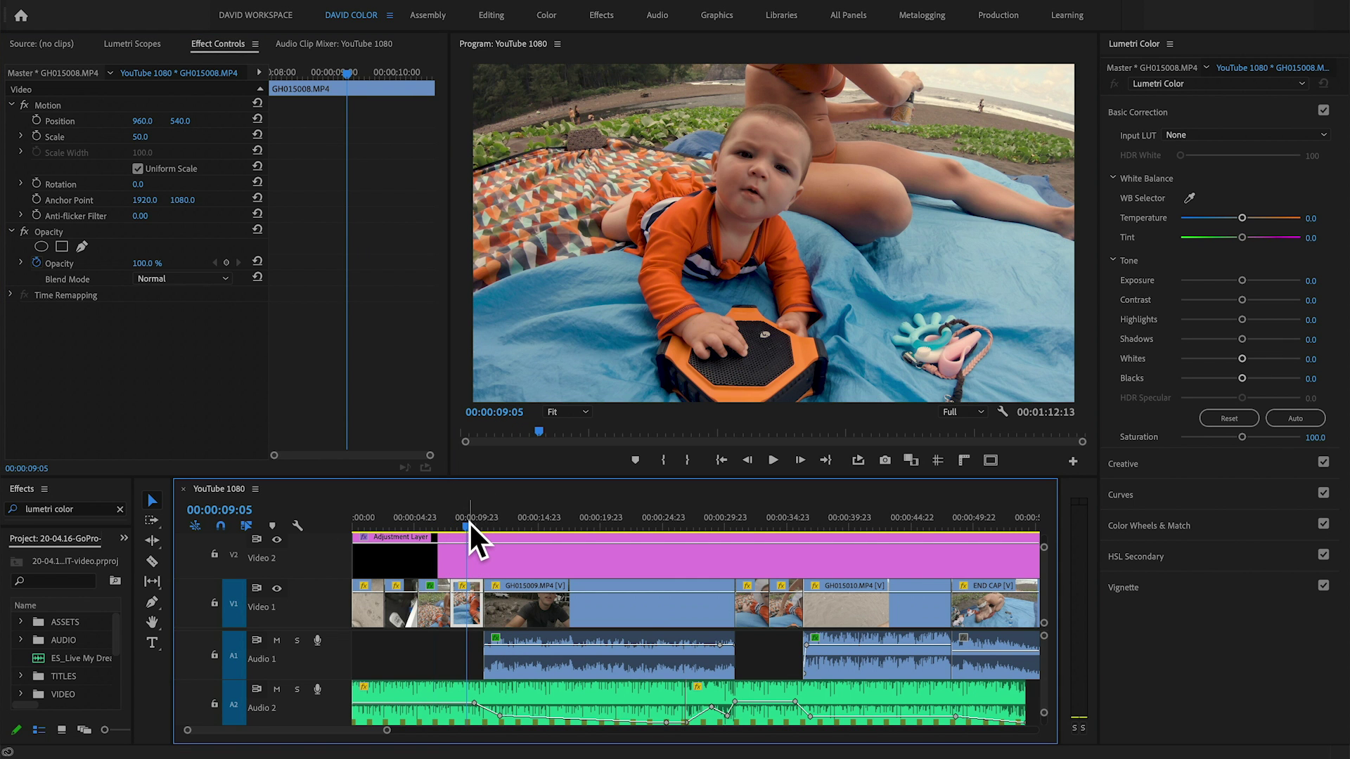
key("ctrl+v")
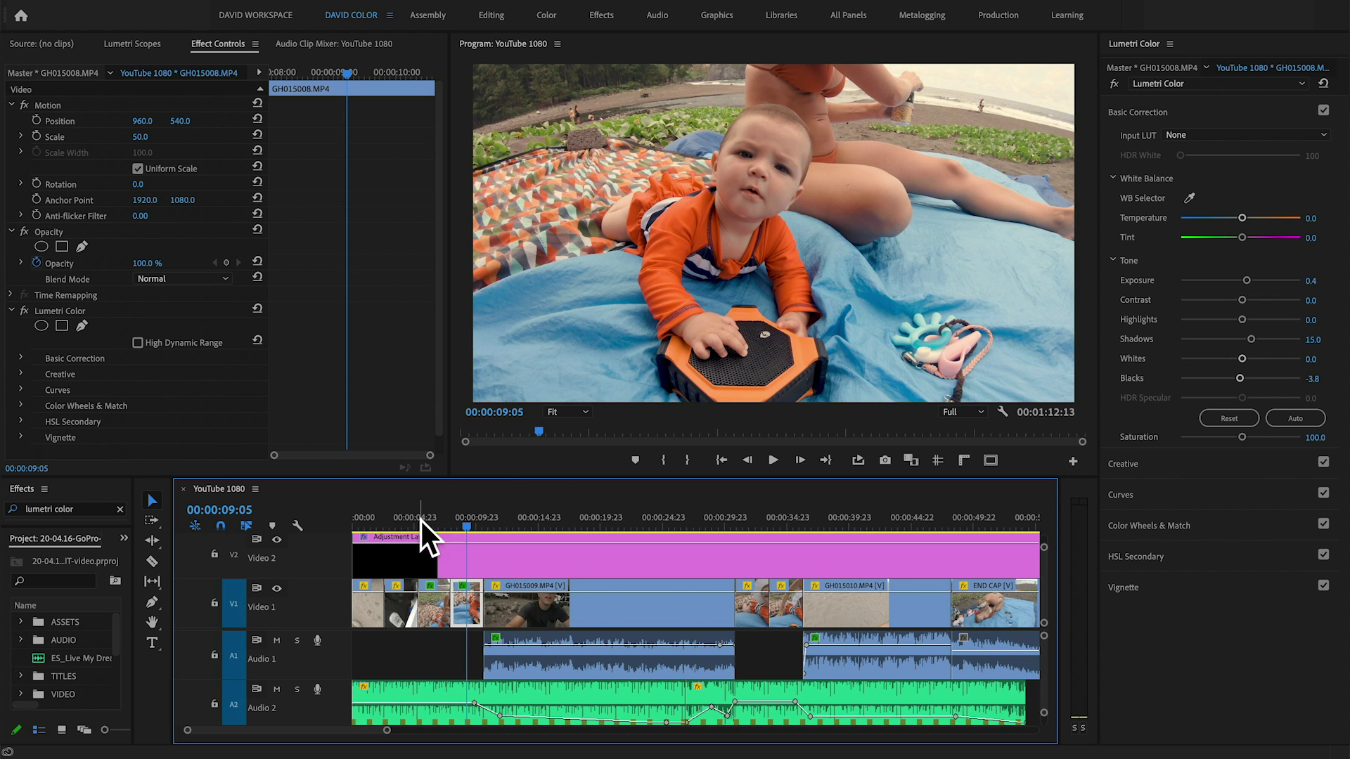
left_click(436, 515)
left_click(469, 516)
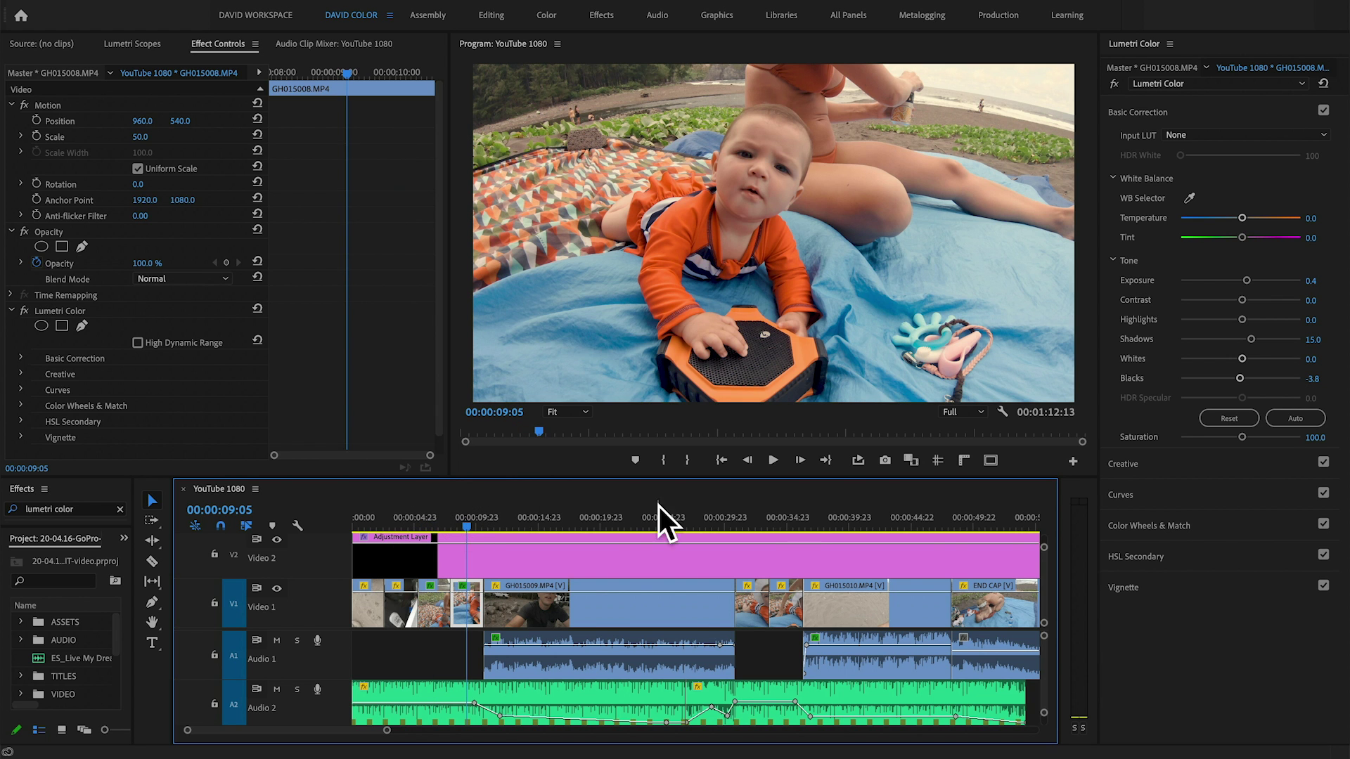
Paste the copied Lumetri Color effect onto the two short GH015009.MP4 clips at 00:00:32:08 and 00:00:34:08
left_click(755, 507)
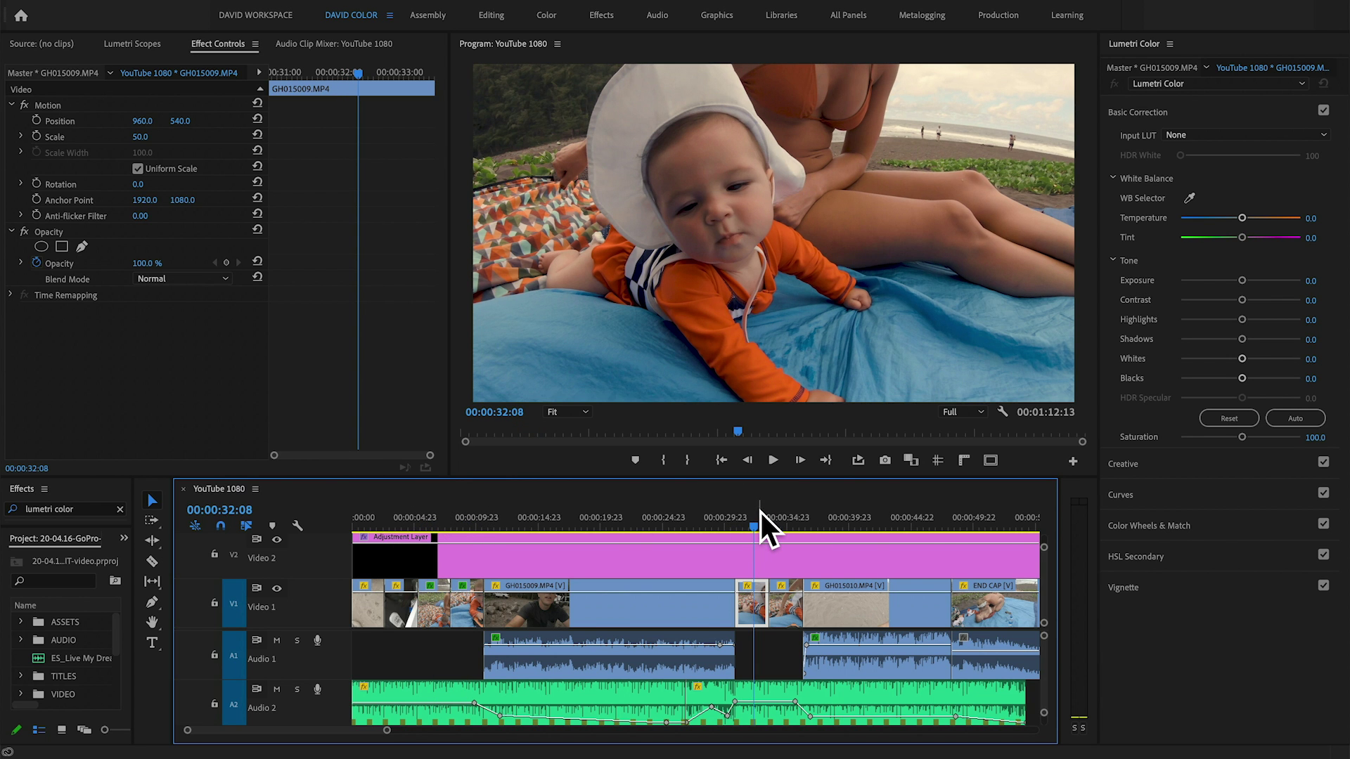
key("ctrl+v")
left_click(779, 513)
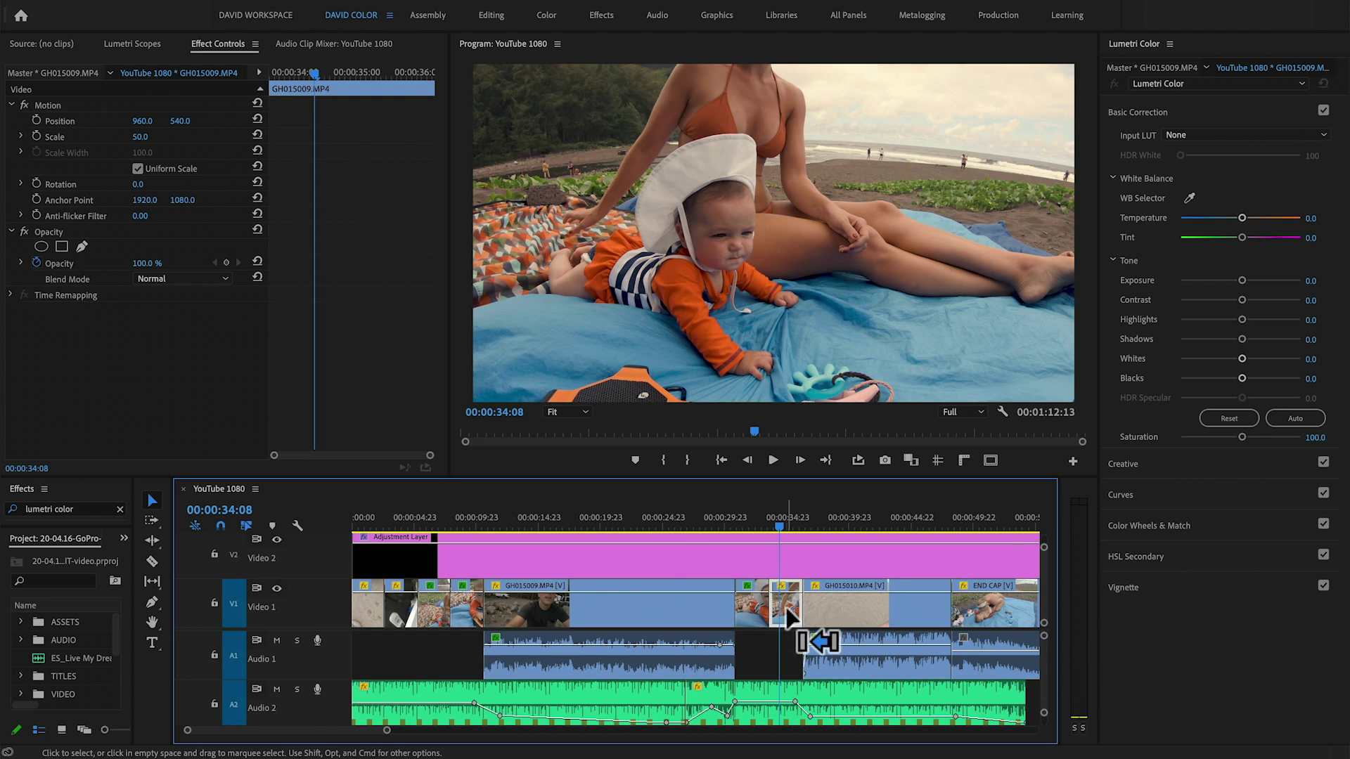
left_click(787, 606)
Paste the copied Lumetri Color effect onto the END CAP clip at 00:00:52:05
scroll(833, 595, "right", 2)
scroll(833, 595, "right", 2)
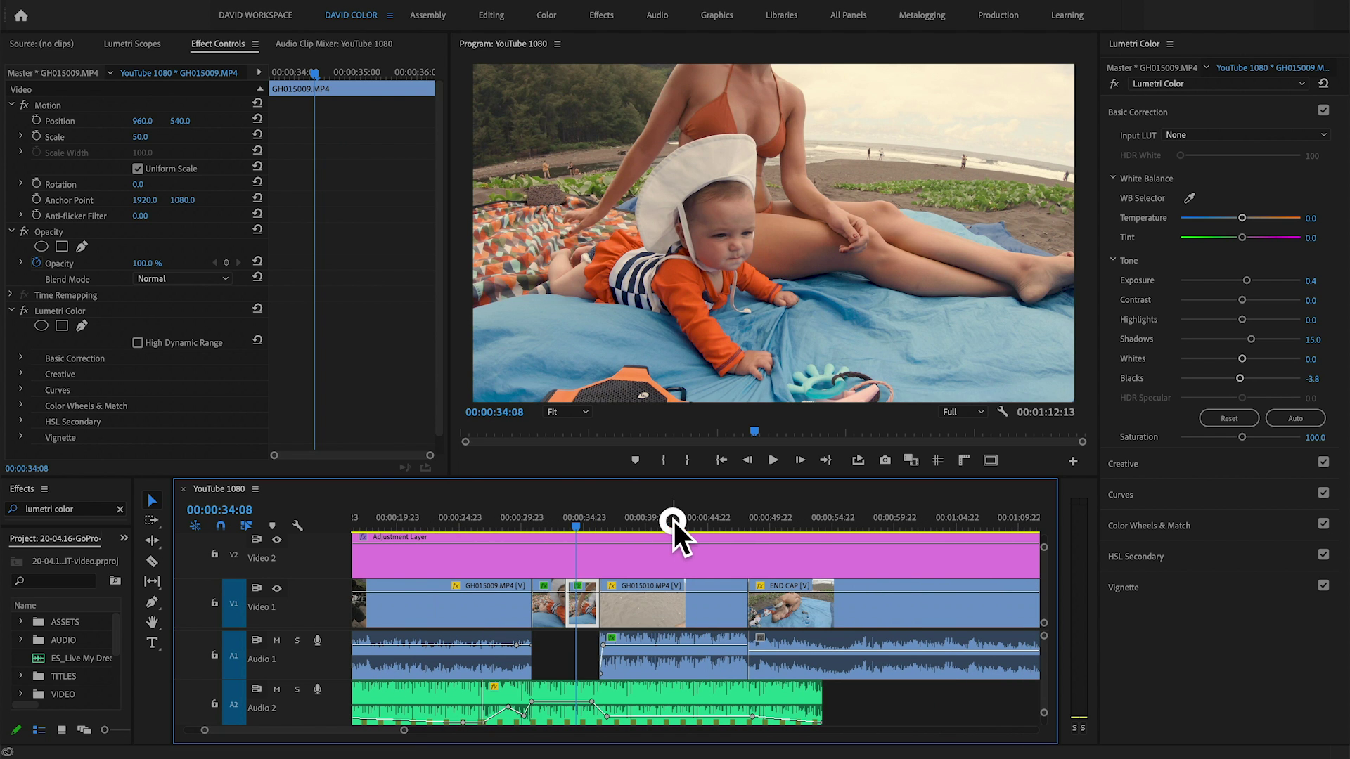
left_click(798, 512)
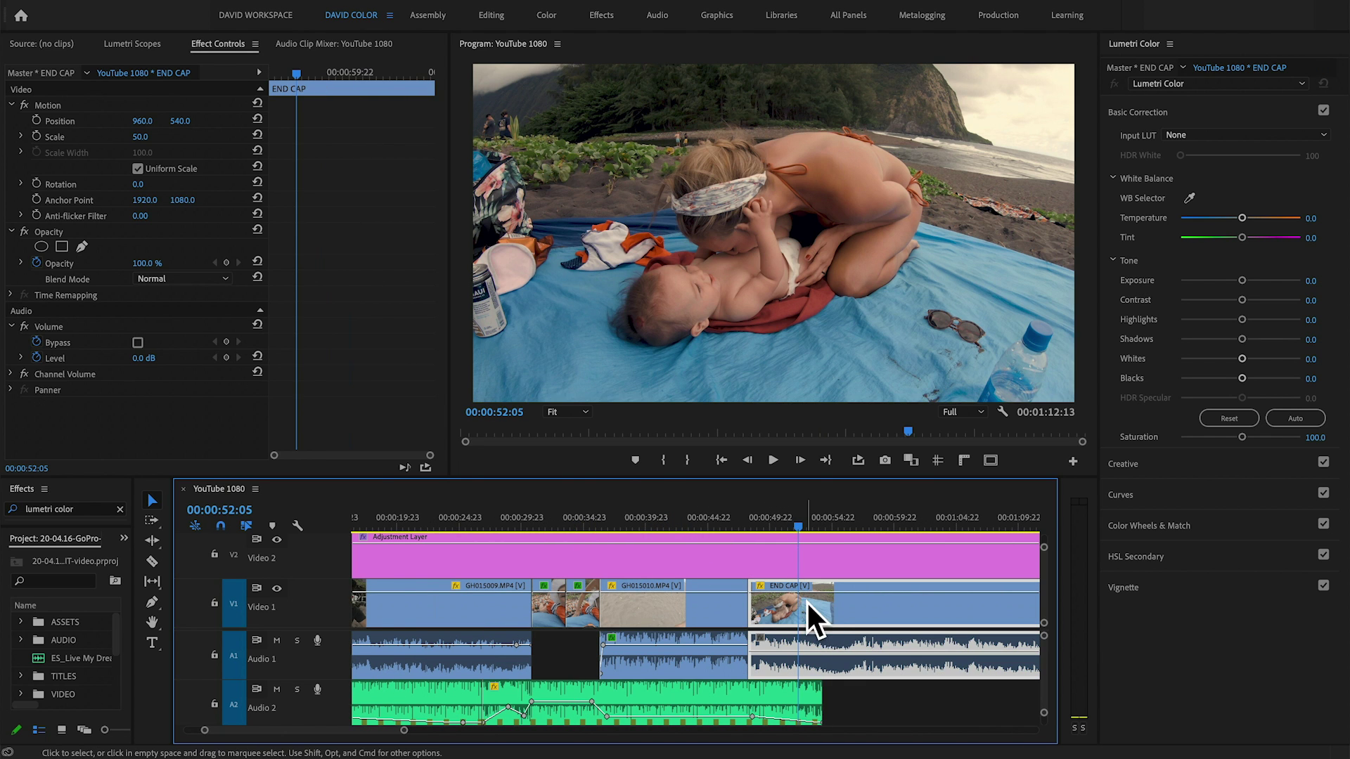
key("ctrl+v")
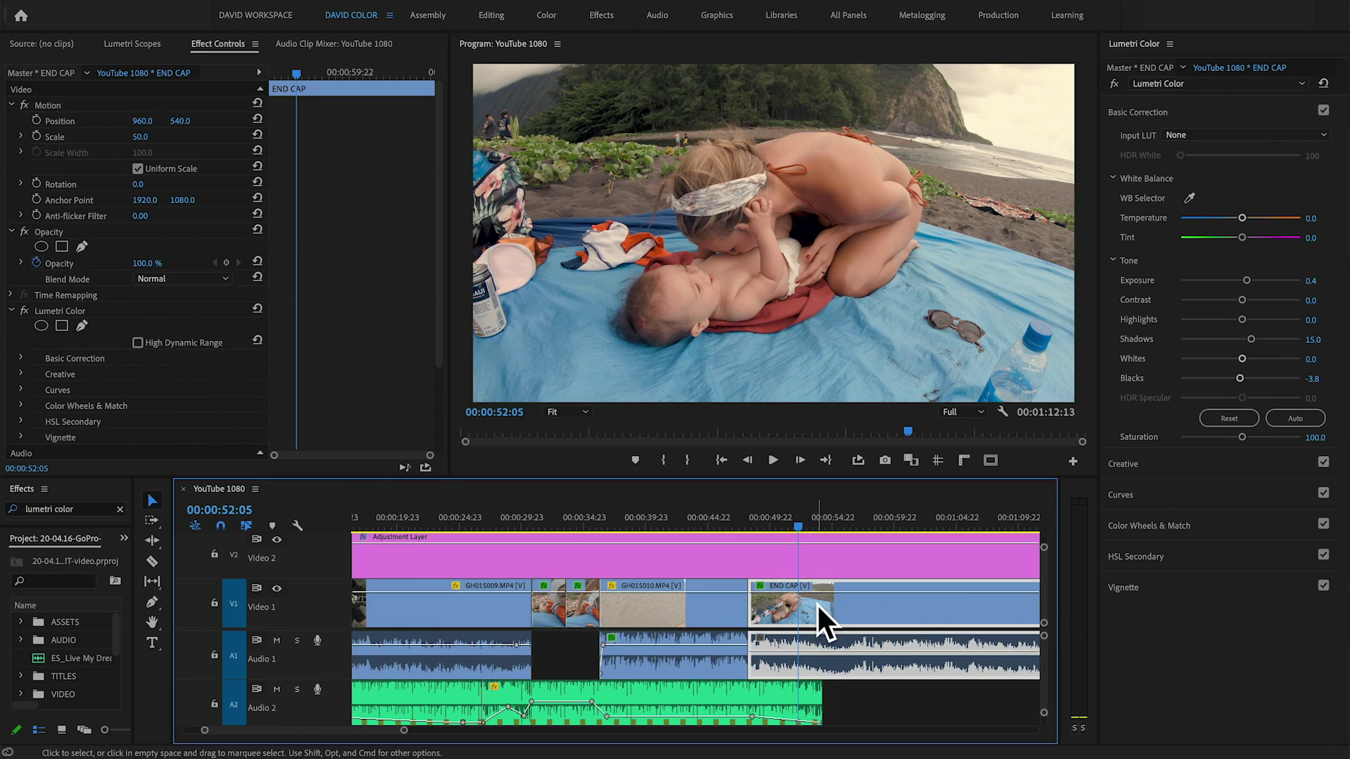
scroll(785, 578, "left", 2)
scroll(785, 578, "left", 2)
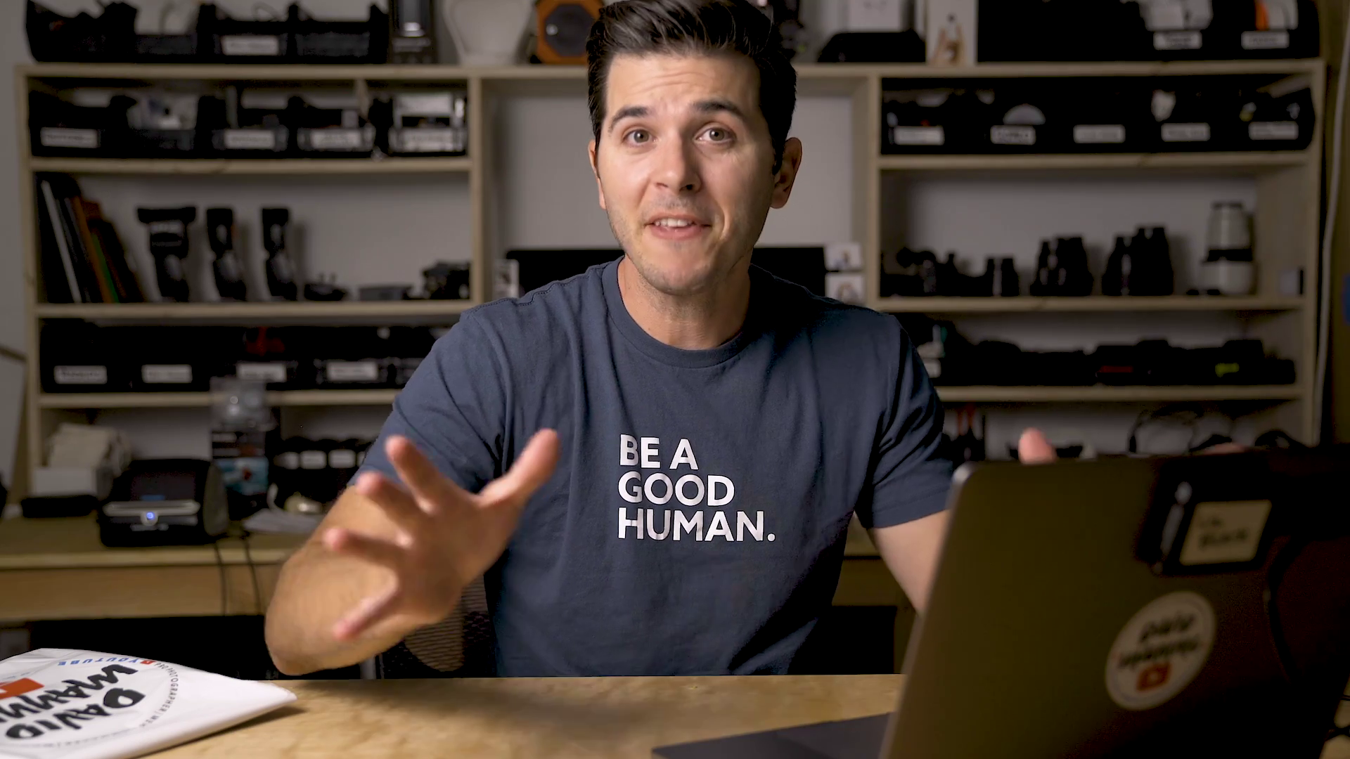